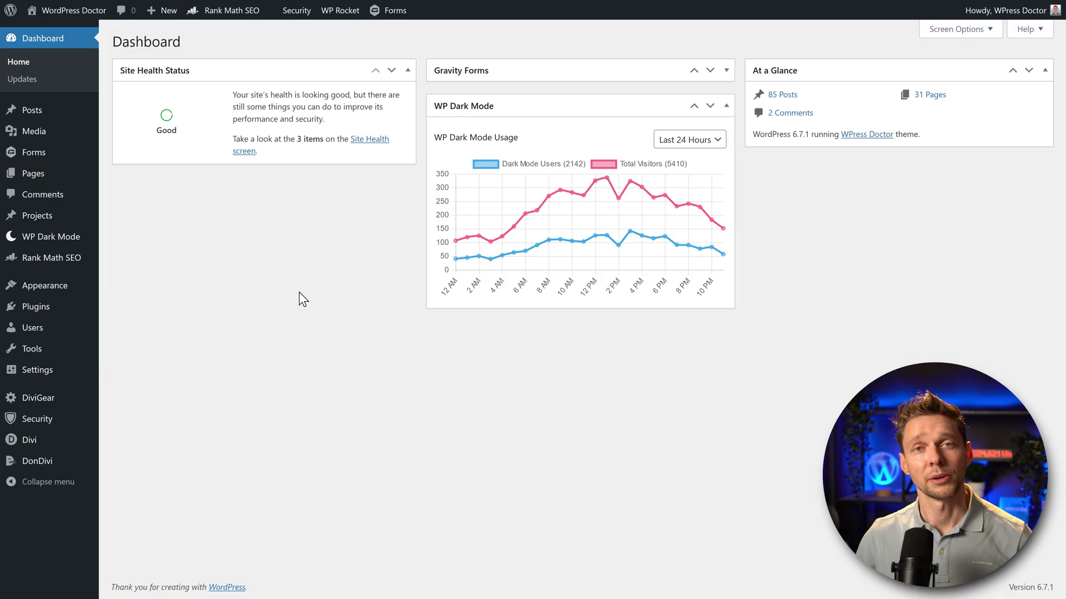
Search the plugin directory for 'Progress planner', then install and activate it
mouse_move(49, 309)
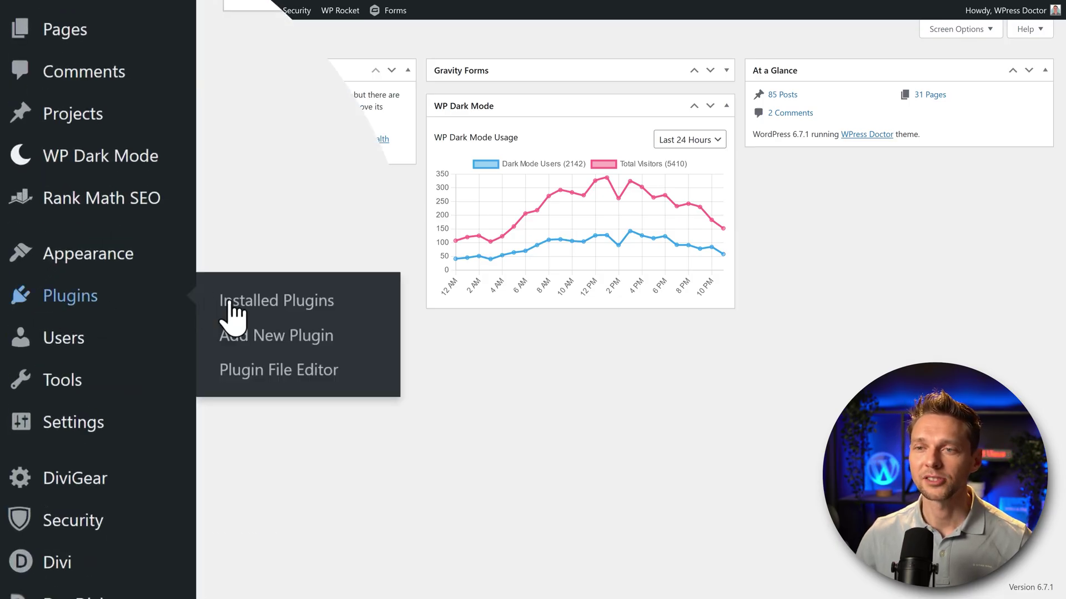
click(287, 345)
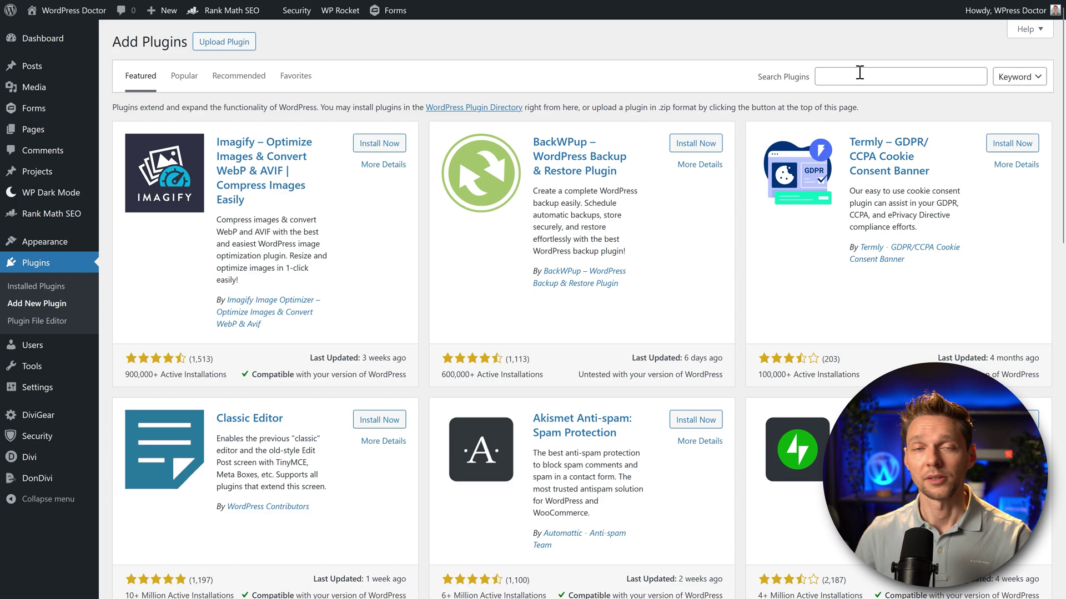
click(861, 73)
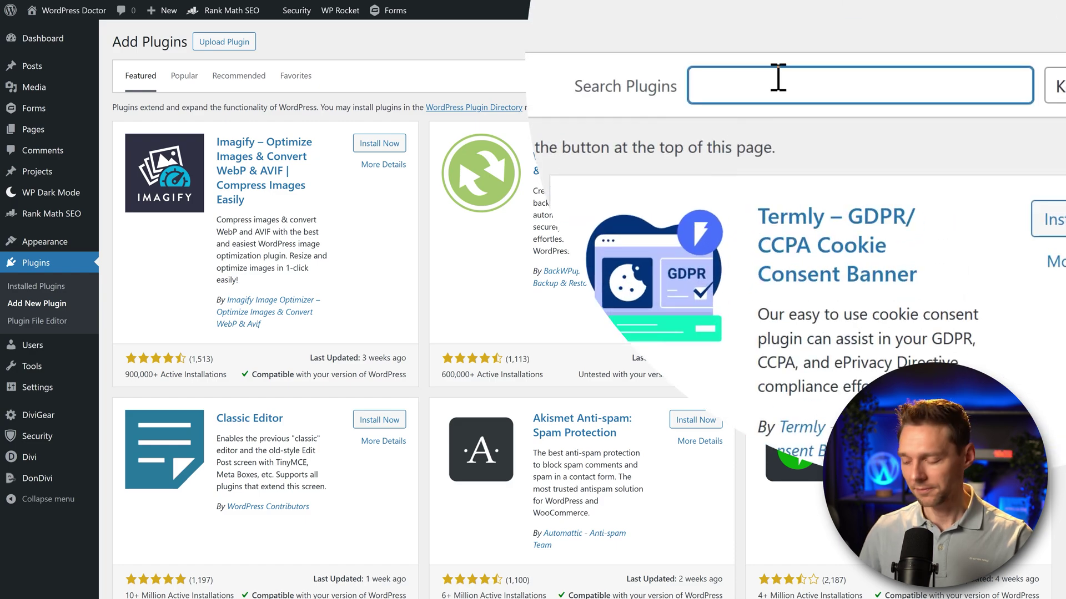
text(Progress planner)
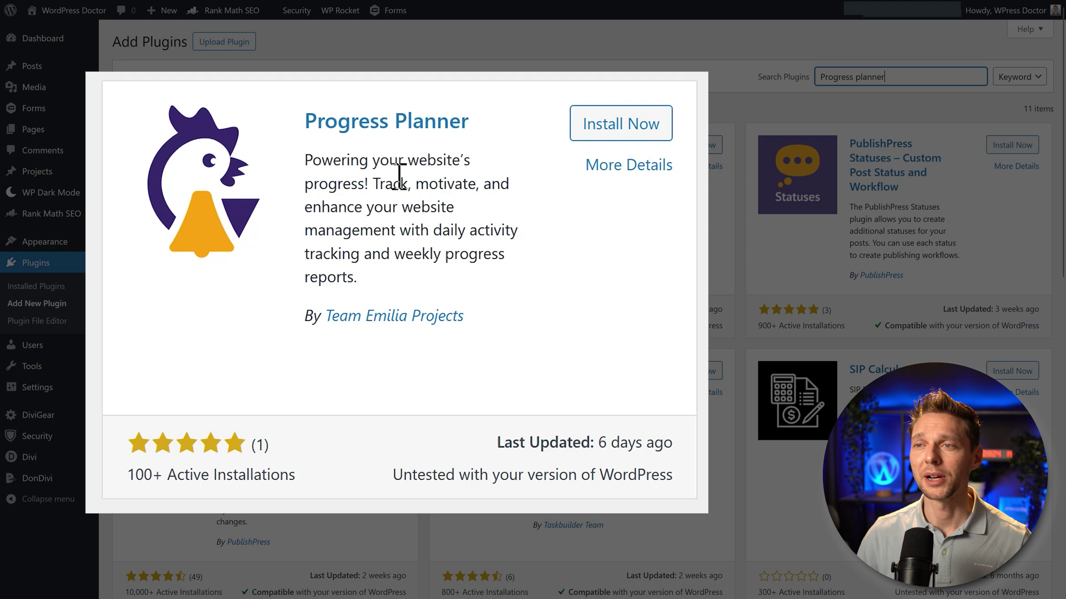
click(686, 124)
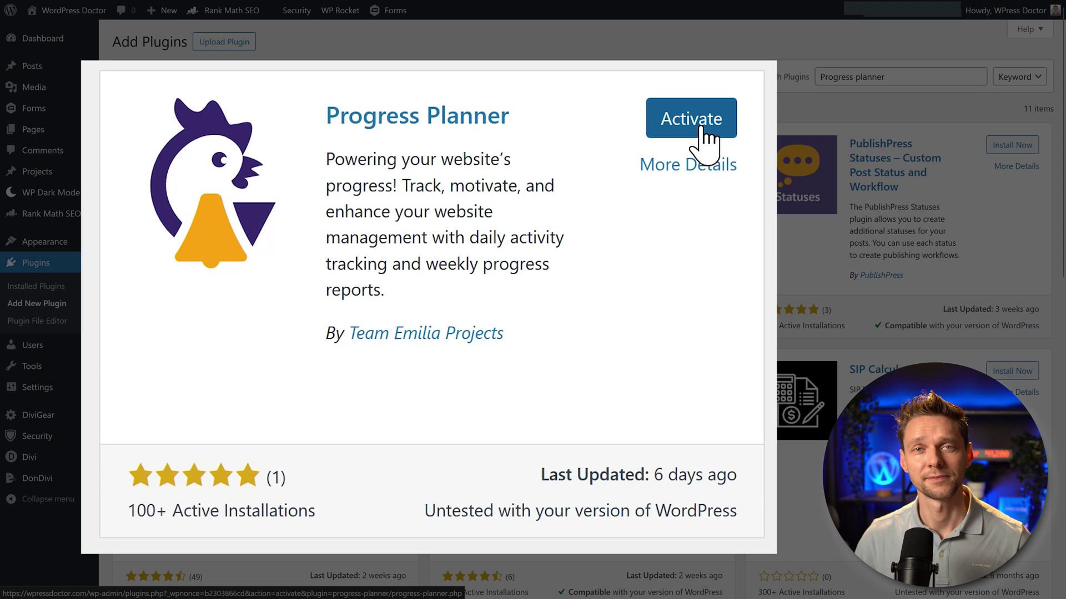
click(701, 129)
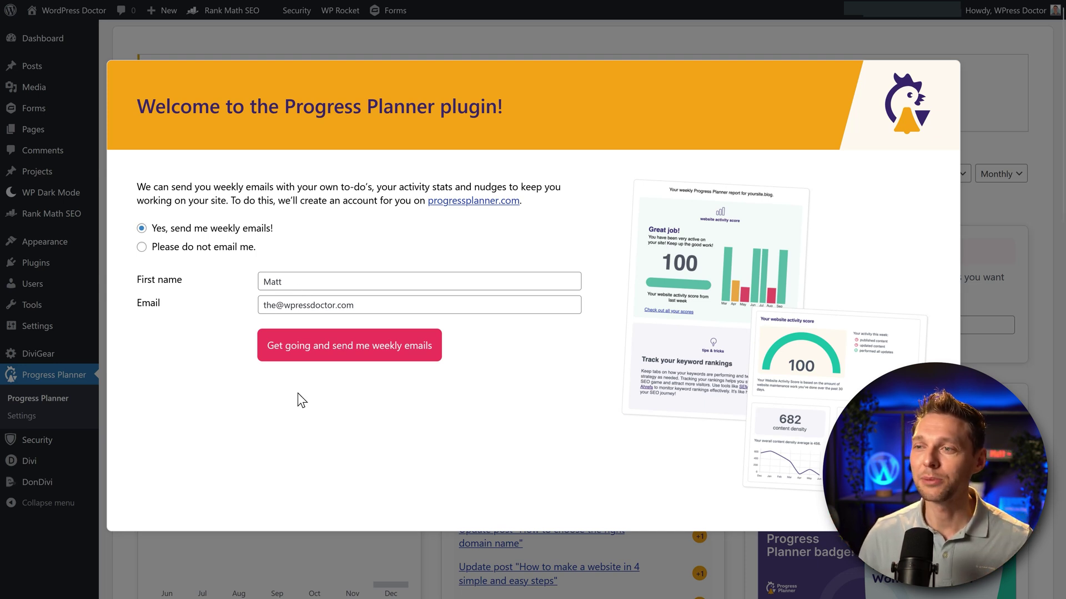
Accept the weekly email sign-up on the Progress Planner welcome screen
click(371, 359)
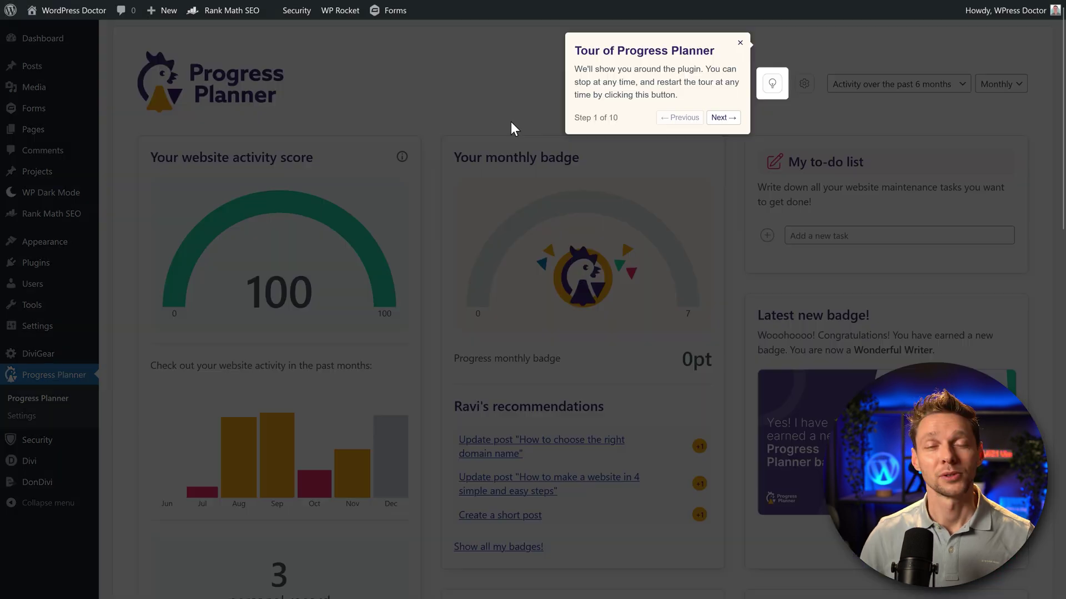
click(740, 43)
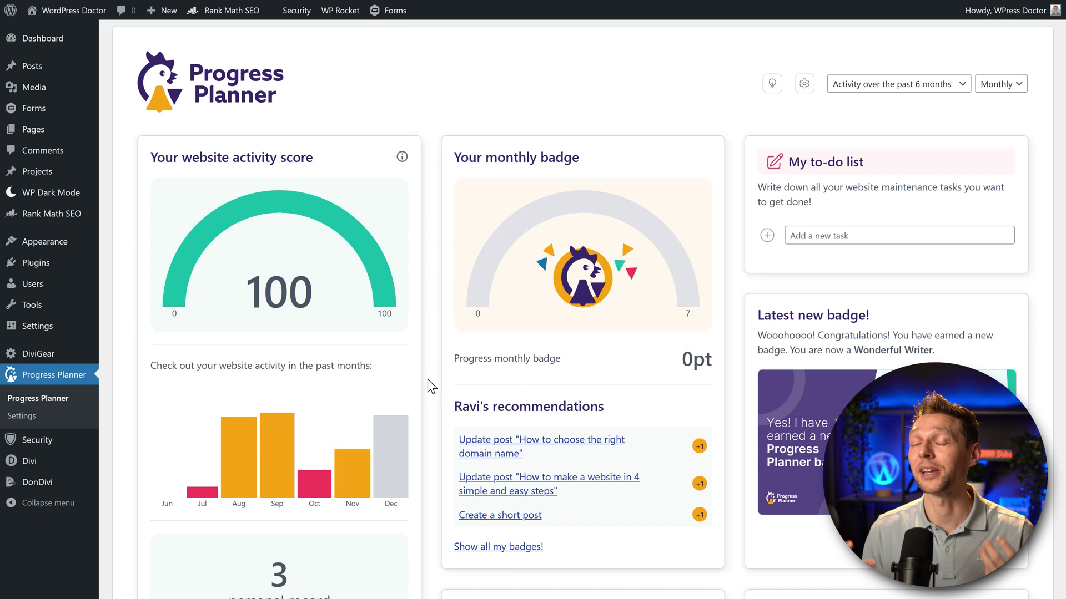
mouse_move(240, 455)
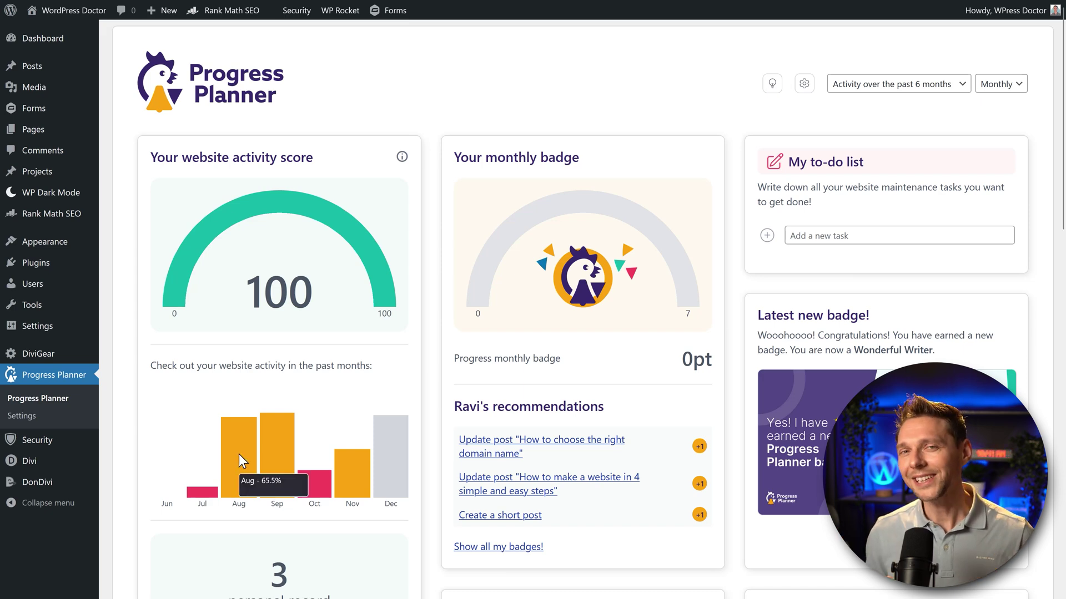
mouse_move(274, 448)
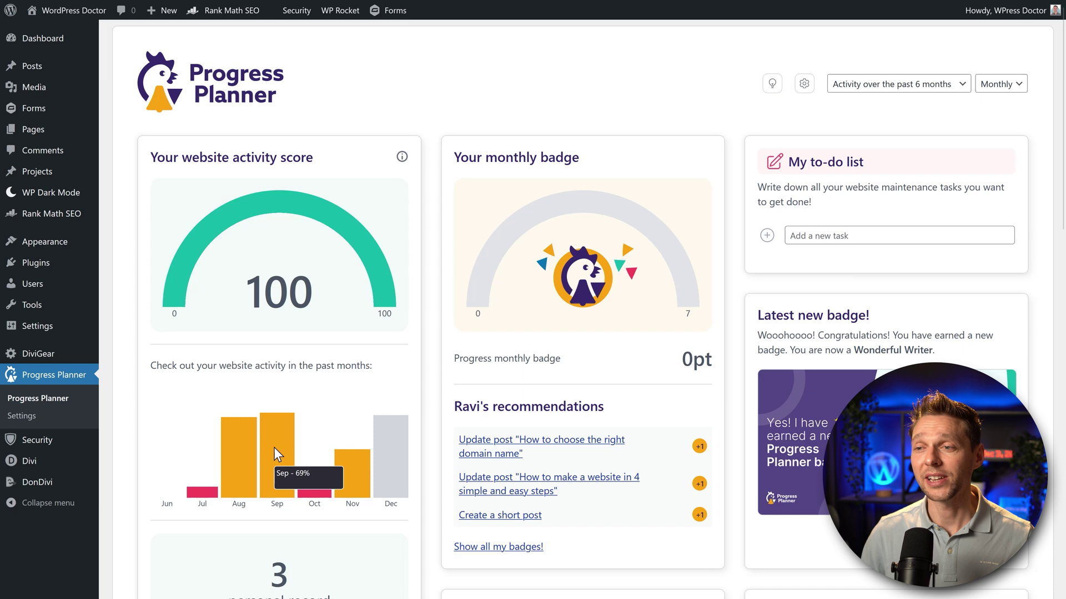
mouse_move(350, 471)
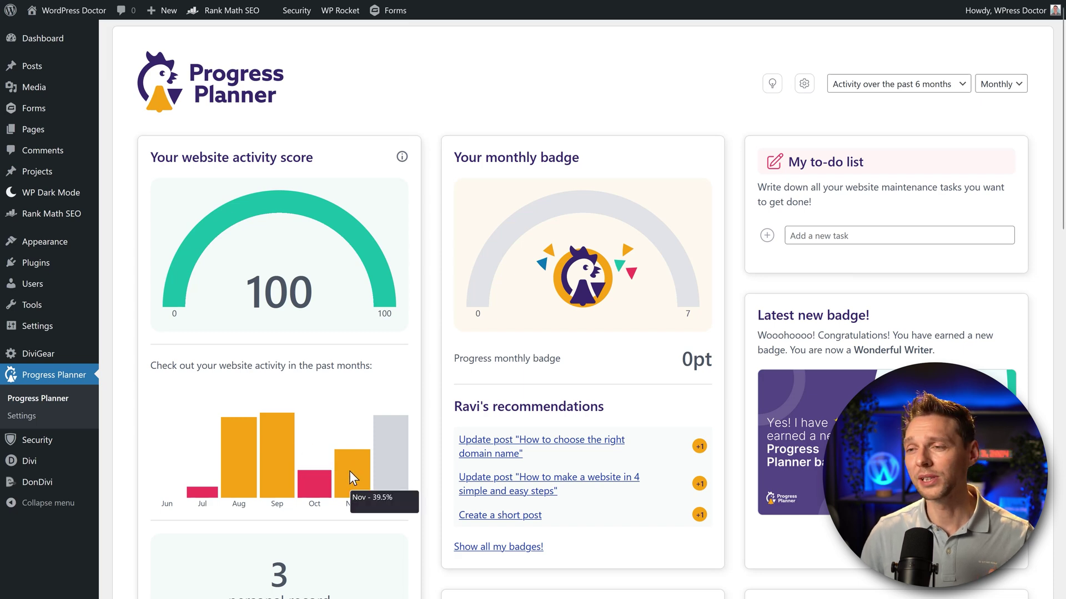
mouse_move(385, 466)
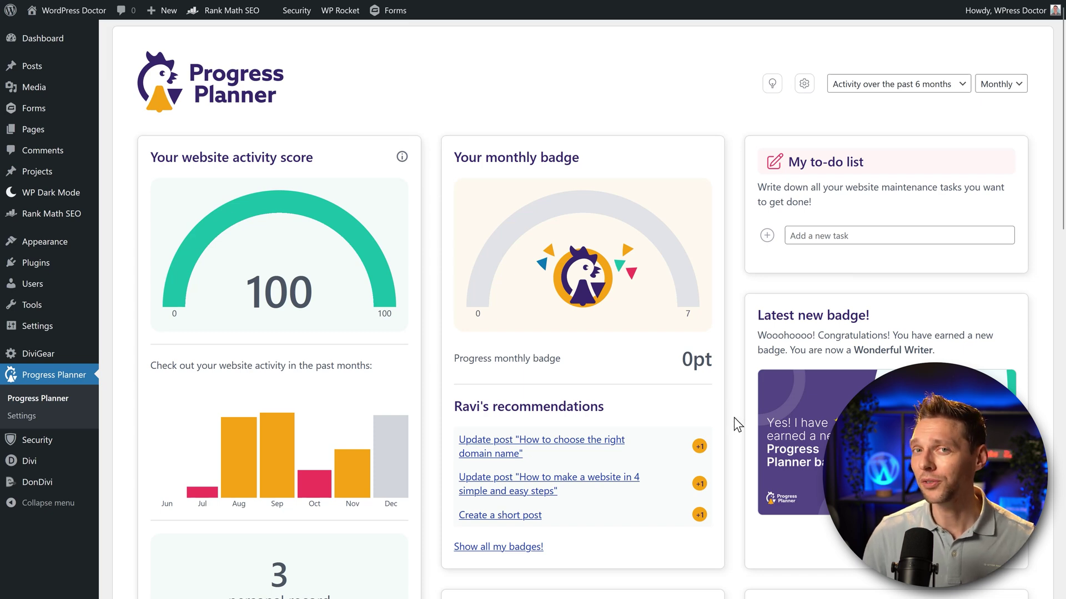
middle_click(729, 281)
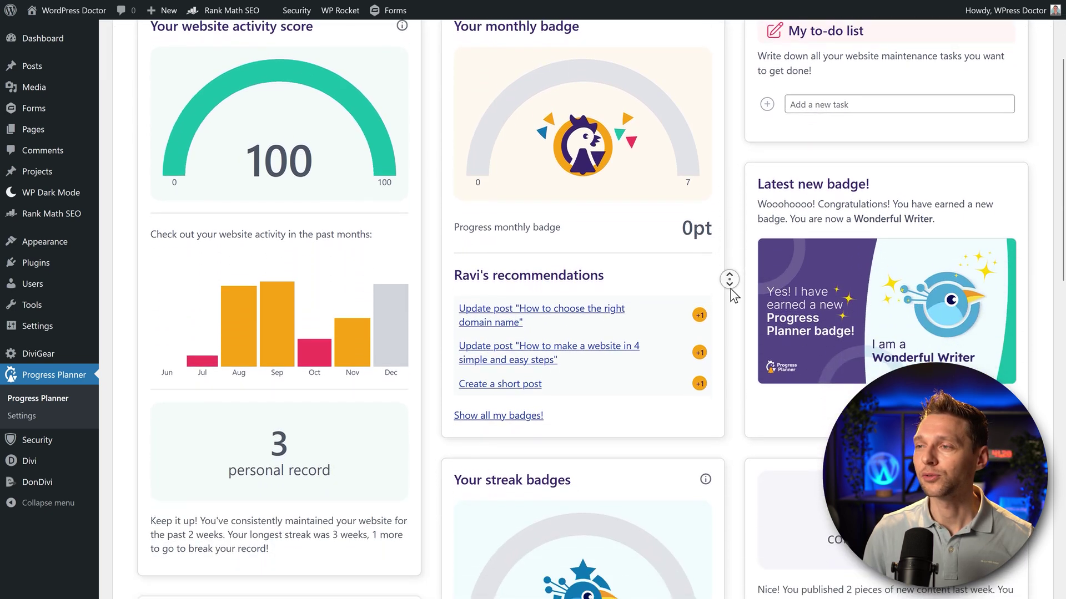
middle_click(727, 290)
mouse_move(481, 262)
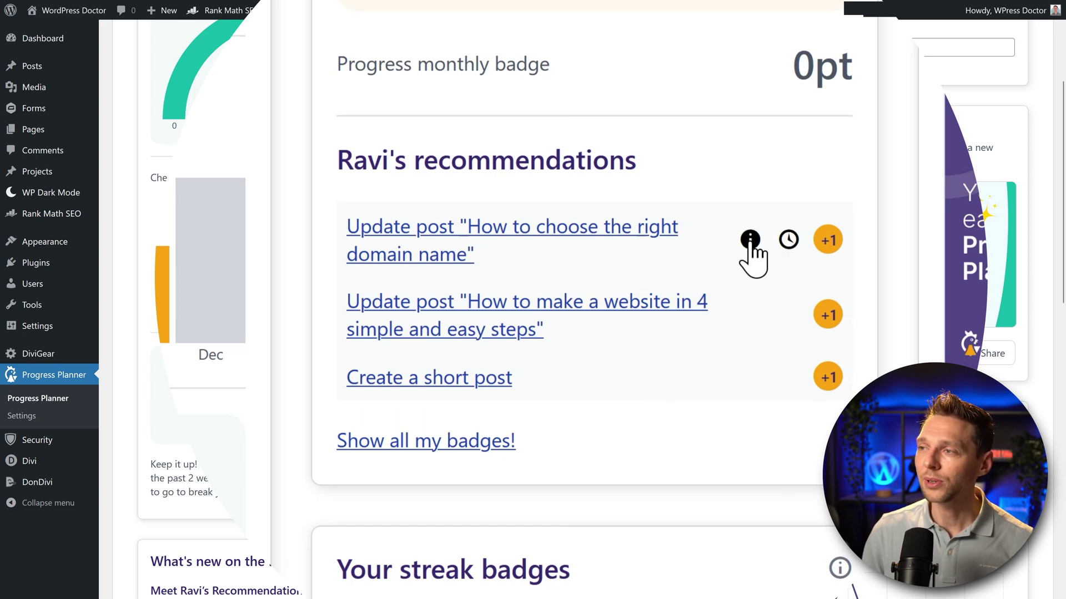
click(753, 244)
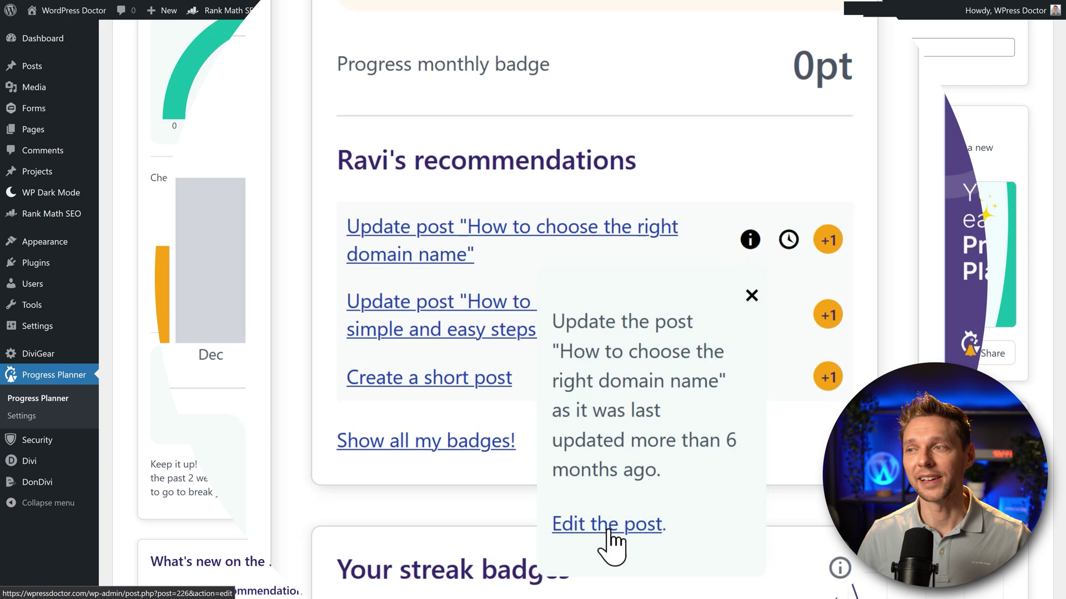
click(795, 285)
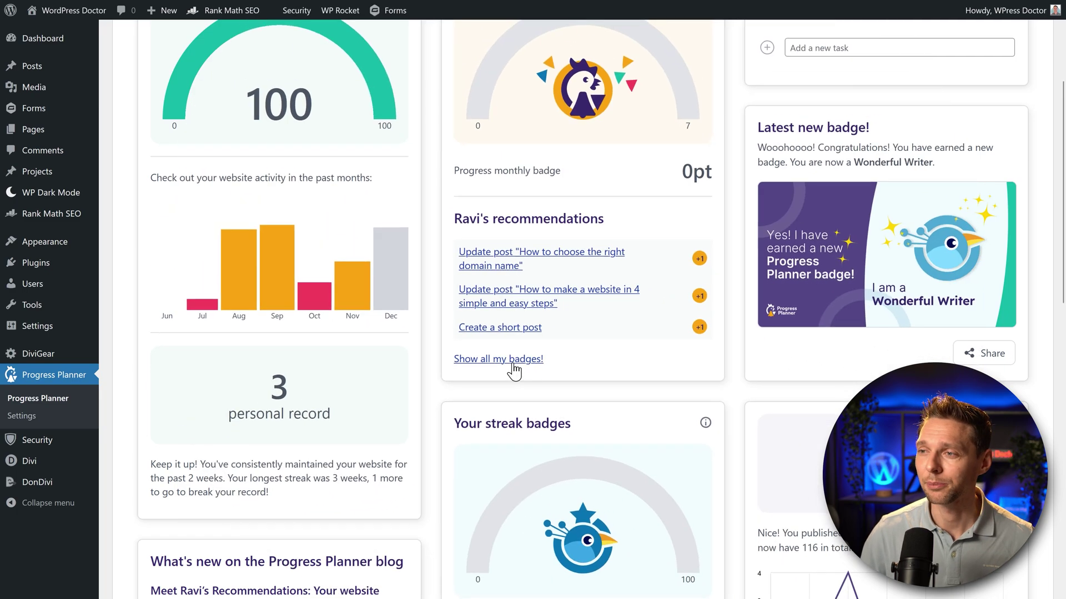
click(513, 368)
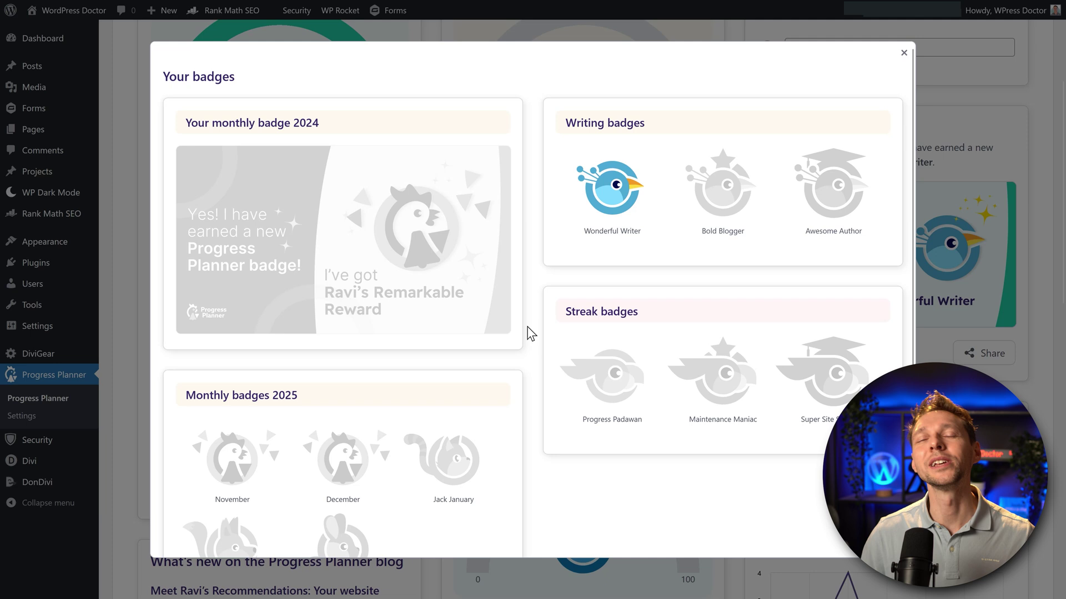
middle_click(540, 294)
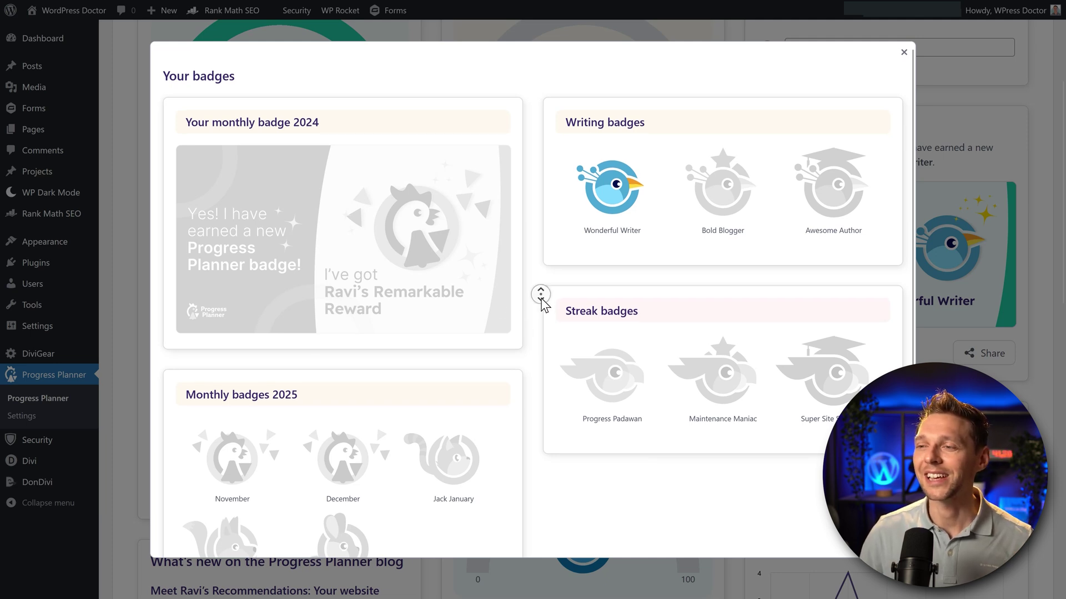
scroll(543, 303, down, 2)
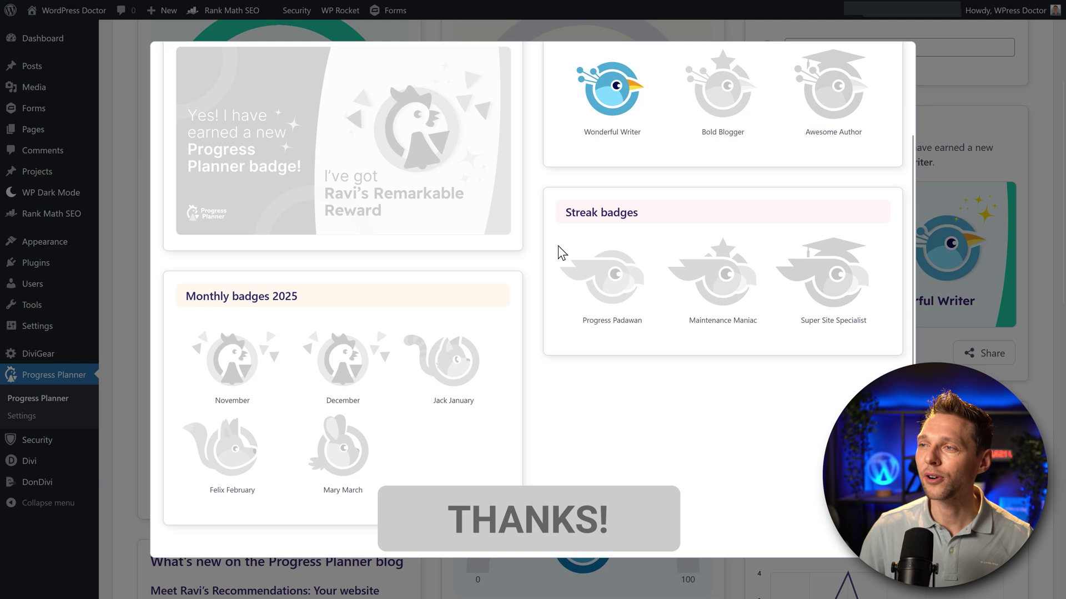
drag(582, 327, 643, 325)
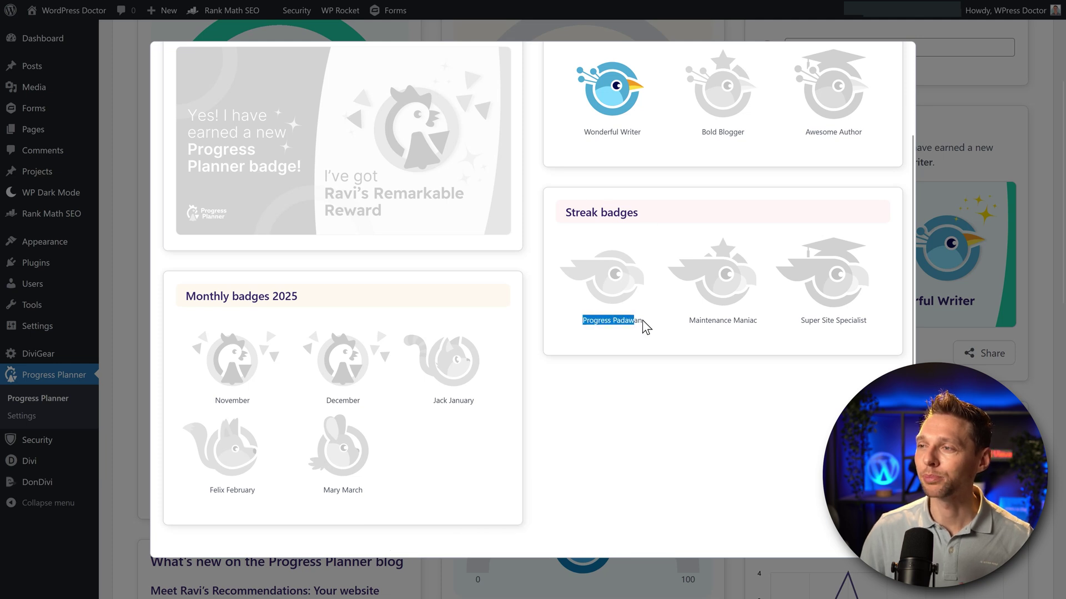
click(643, 327)
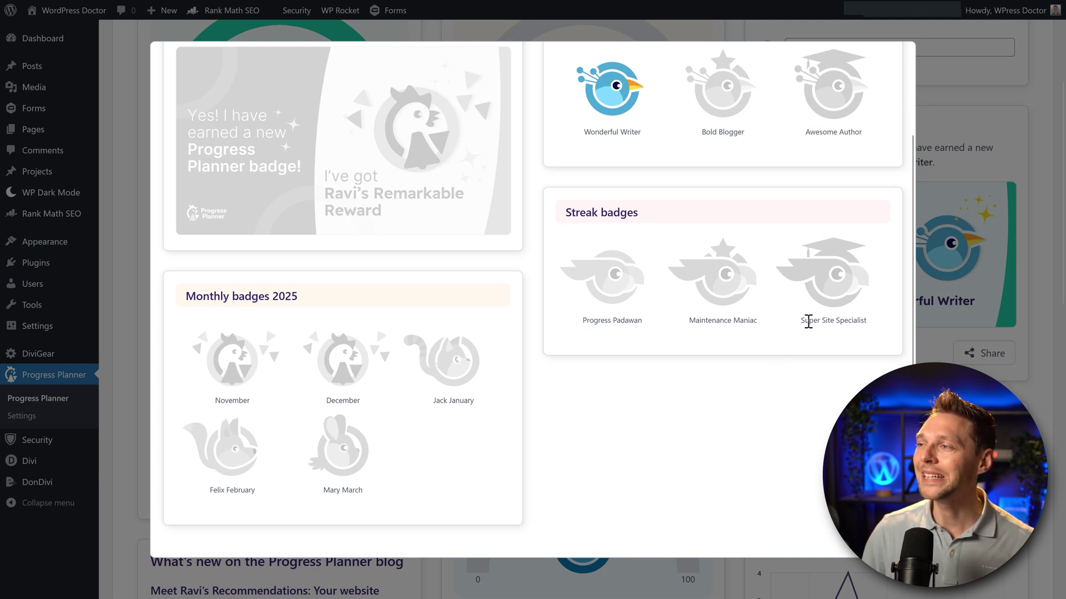
middle_click(827, 369)
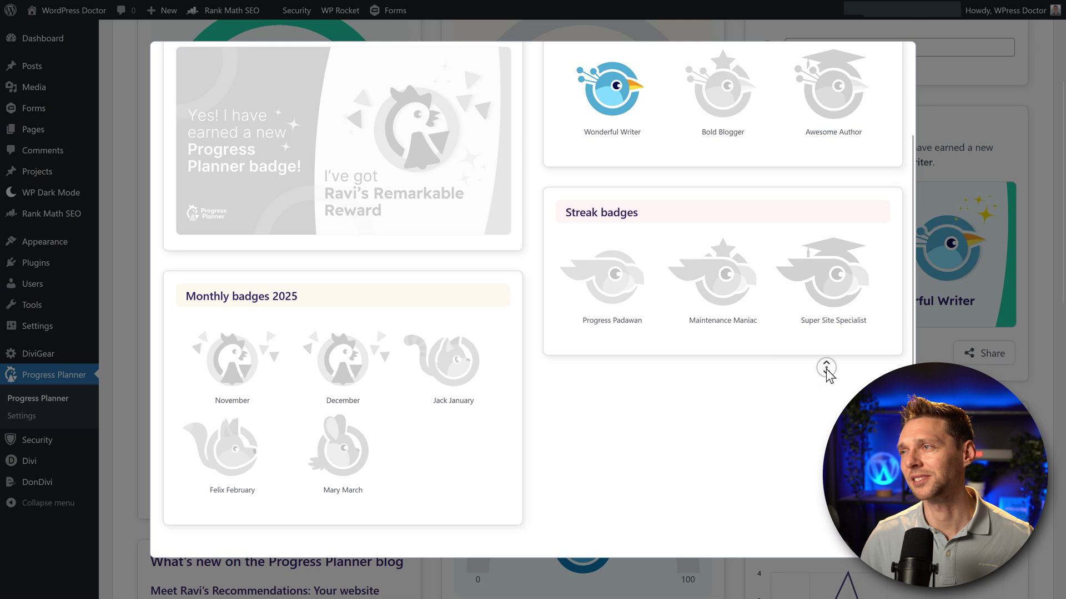
scroll(827, 367, up, 2)
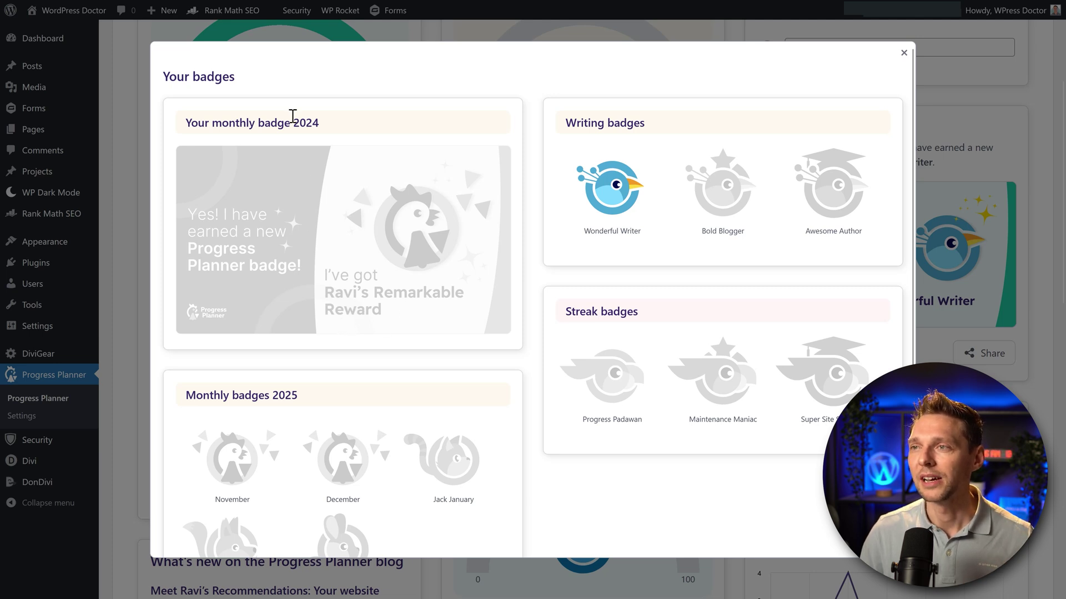
scroll(558, 339, up, 1)
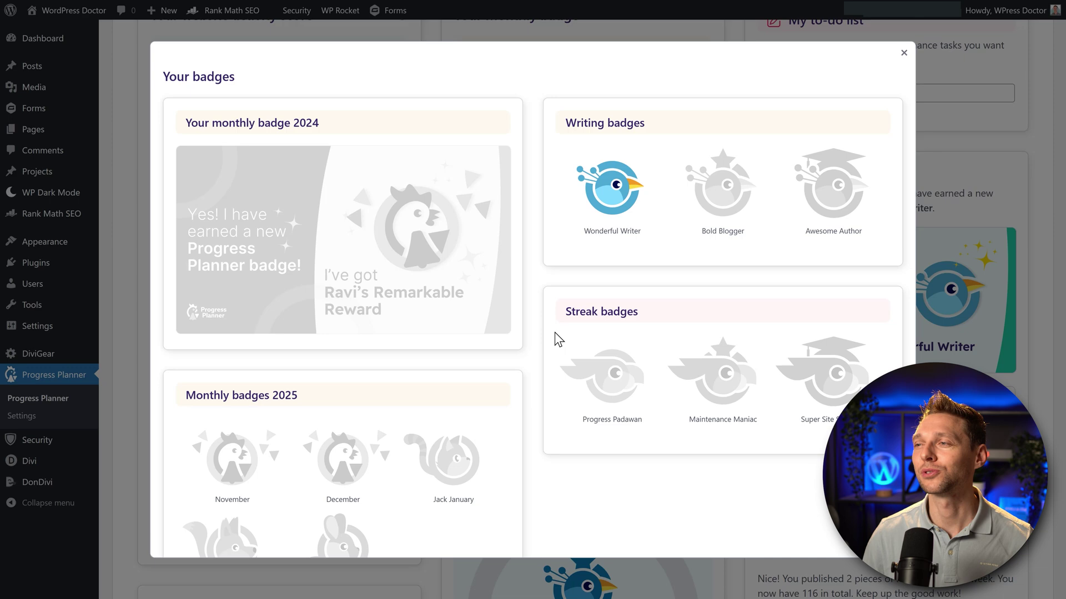
Close the badges overview and add 'Optimize my homepage' to the to-do list
click(904, 53)
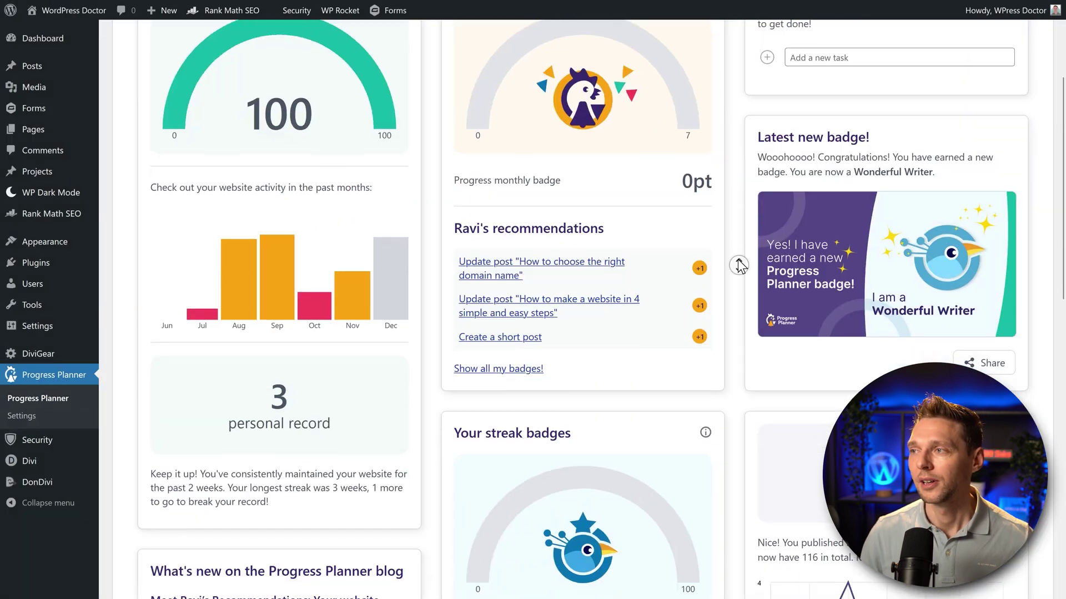
scroll(739, 265, up, 3)
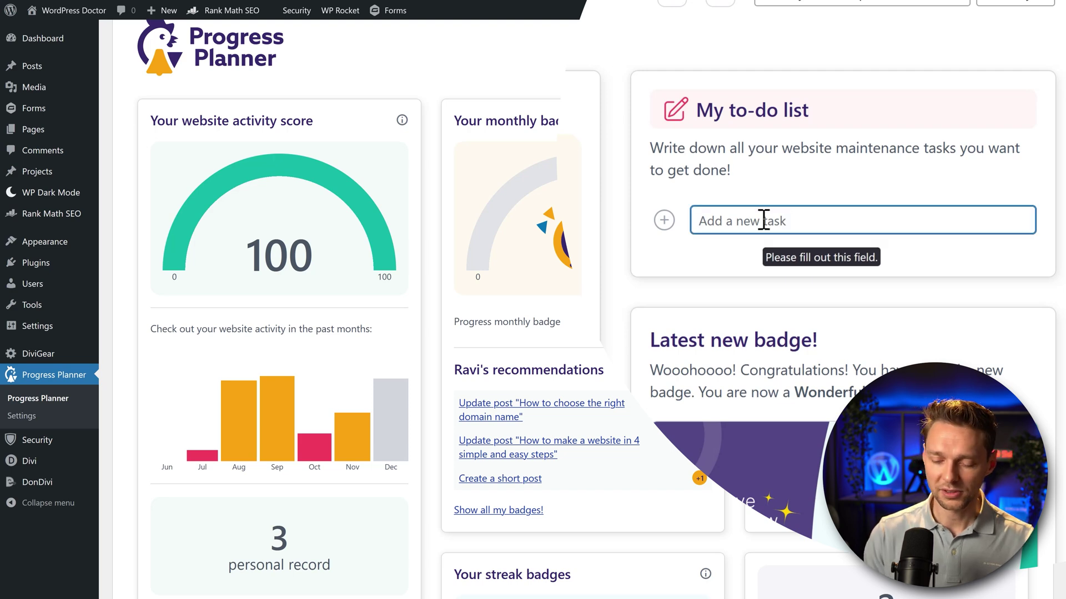
click(832, 221)
text(Optimize my homepage)
click(871, 218)
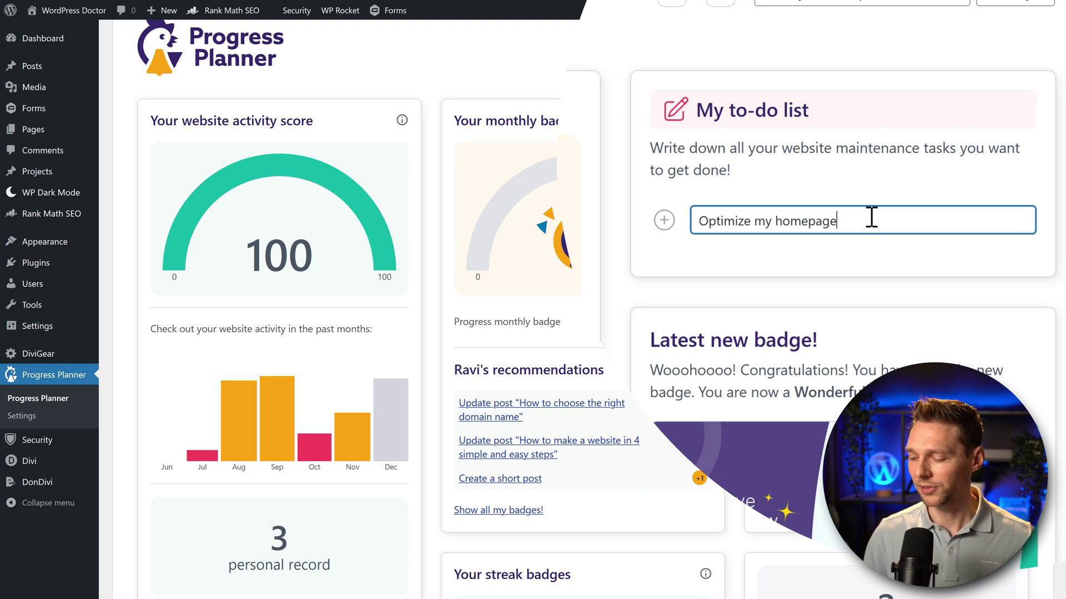
key(Return)
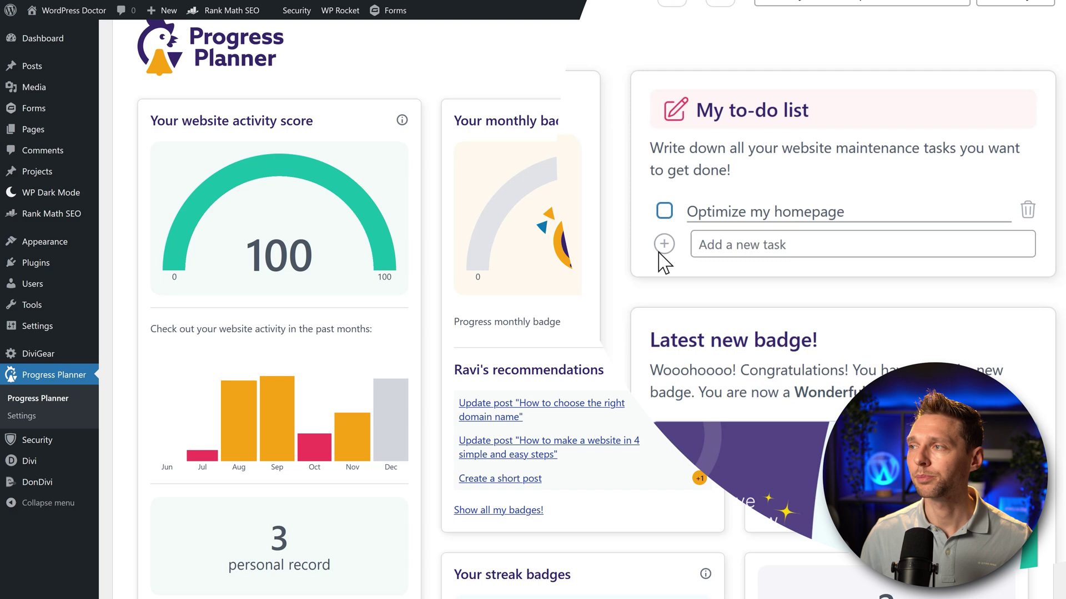
click(744, 242)
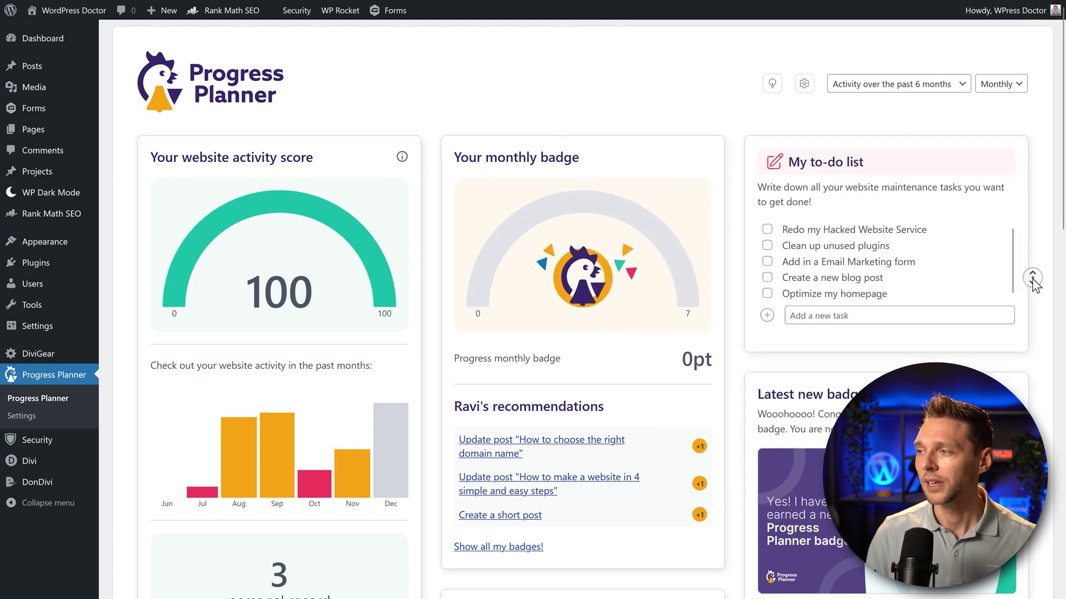
Scroll down through the Progress Planner dashboard widgets, inspecting several of them
scroll(1033, 284, down, 3)
scroll(1032, 289, down, 2)
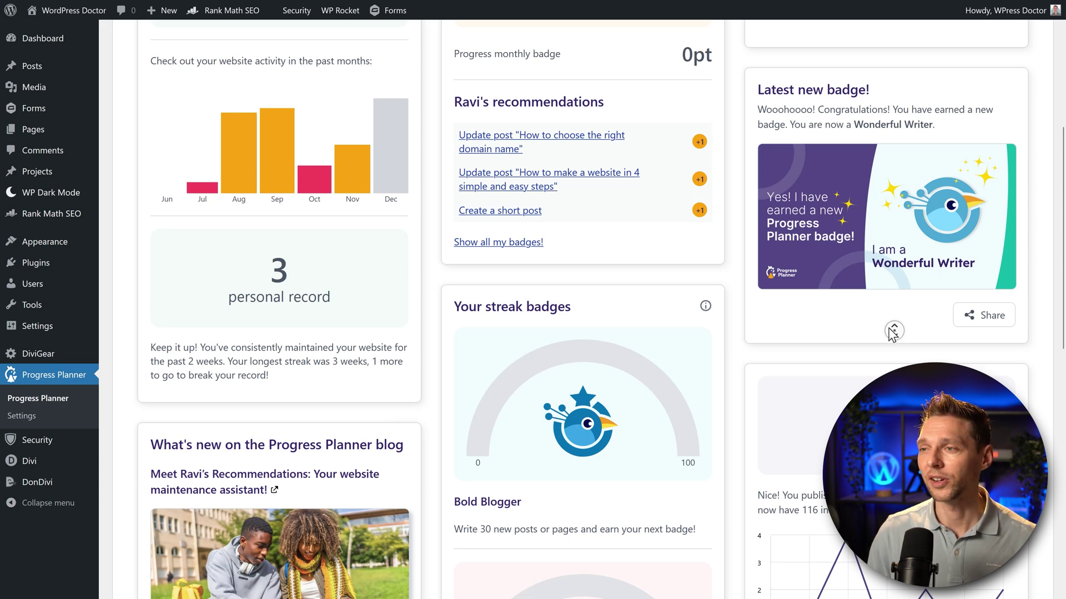
scroll(891, 335, down, 1)
middle_click(733, 255)
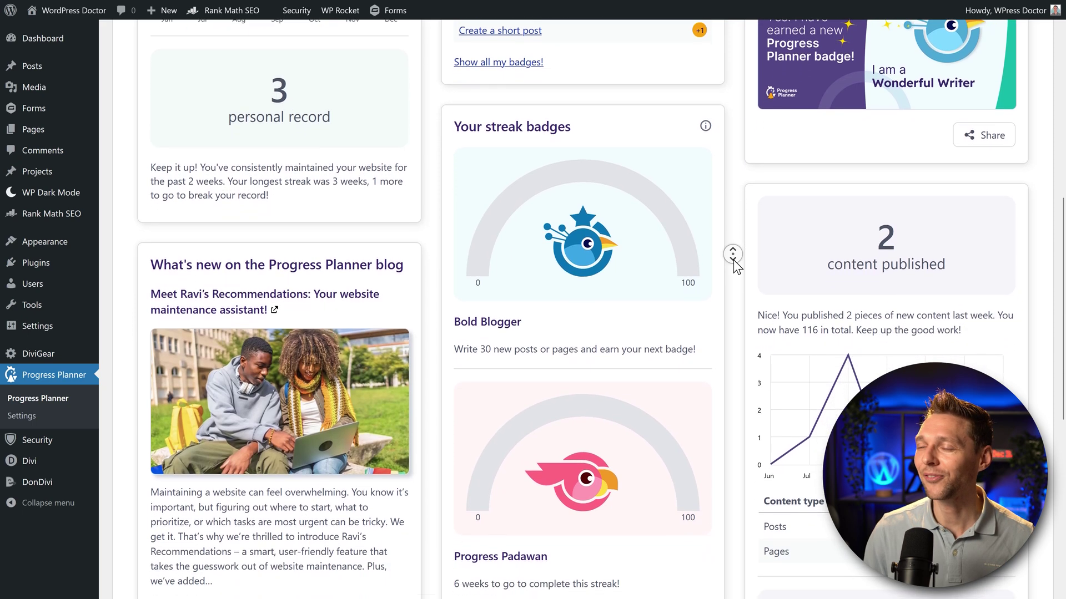
click(734, 259)
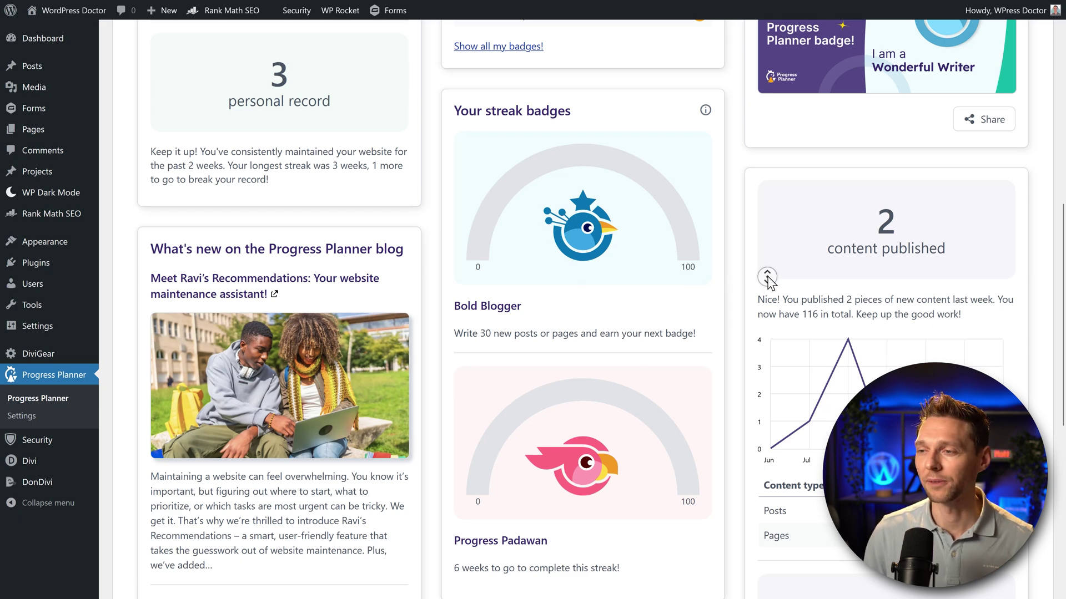
scroll(766, 275, down, 2)
drag(453, 463, 545, 461)
click(545, 462)
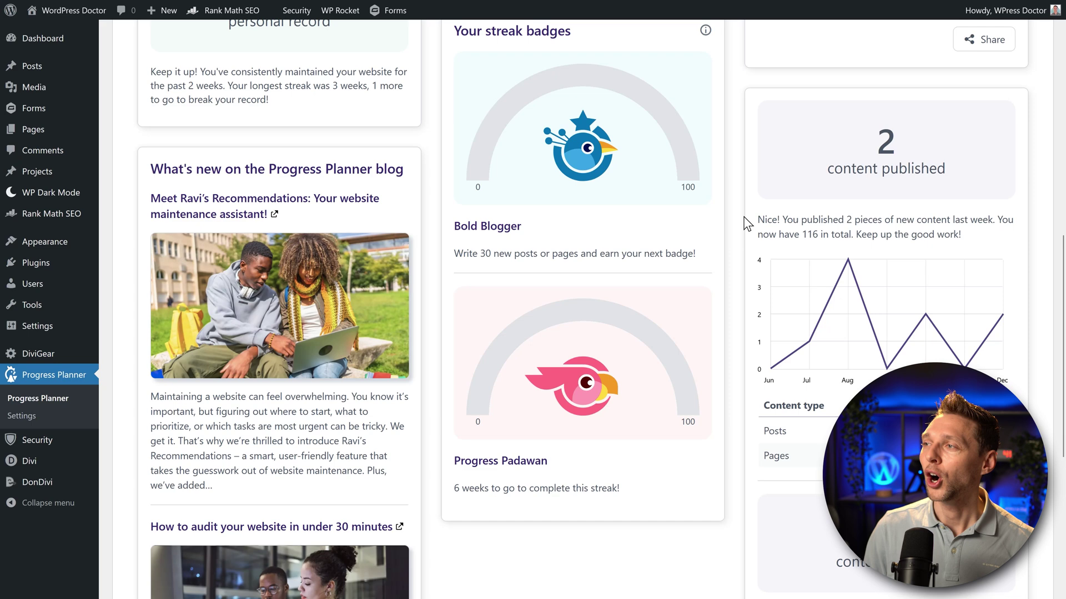
middle_click(1046, 177)
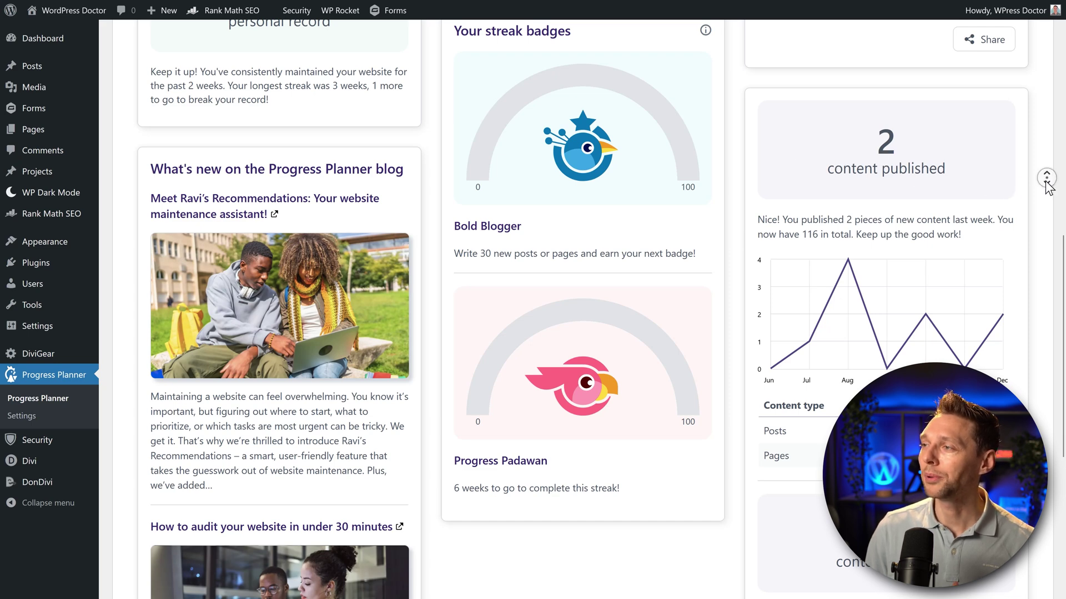
click(1047, 188)
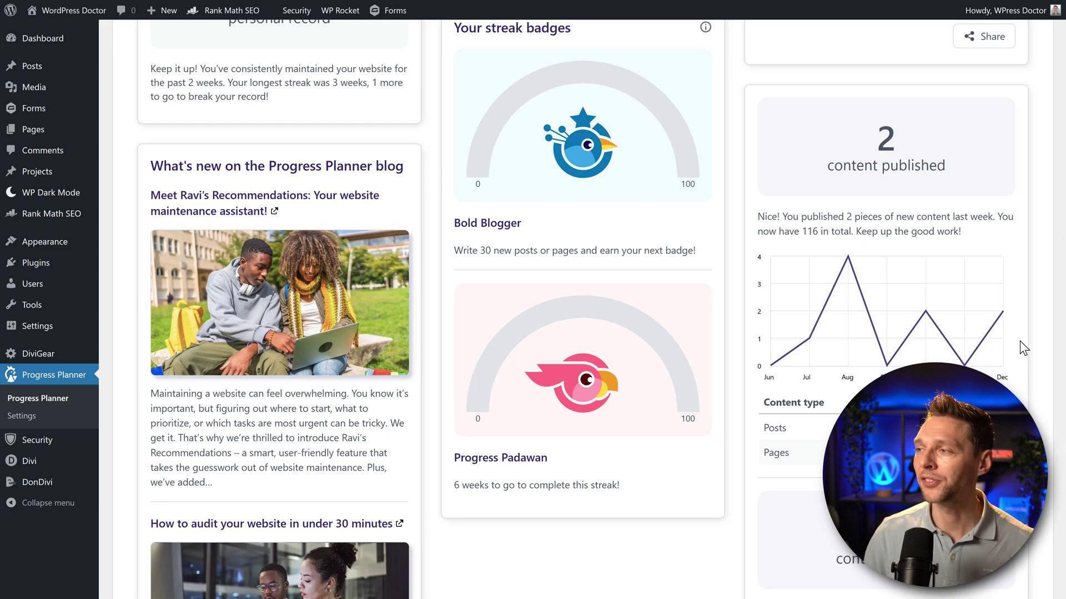
middle_click(1030, 294)
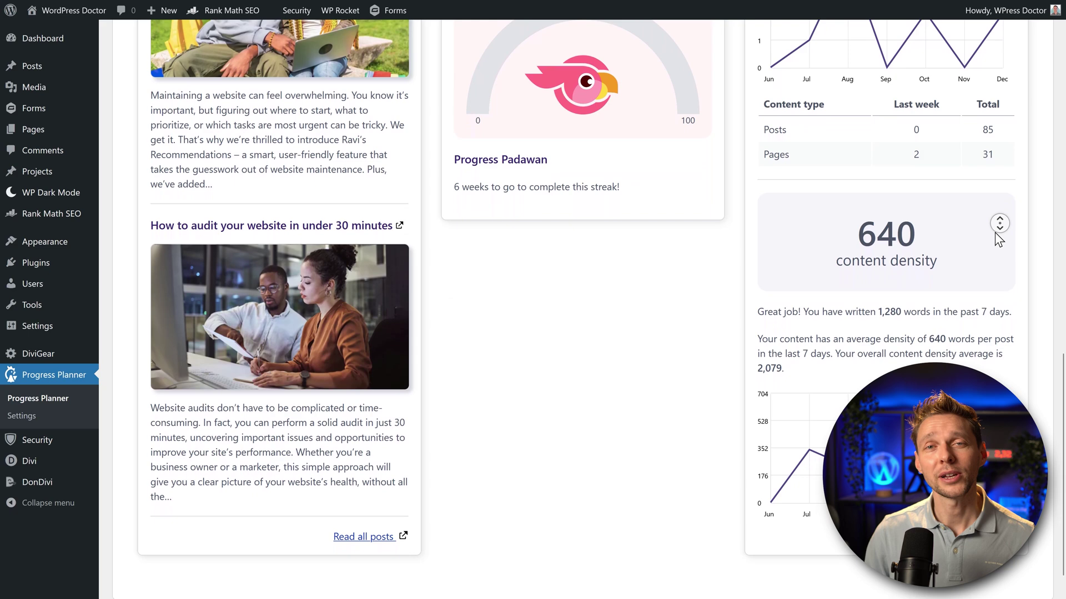
click(892, 285)
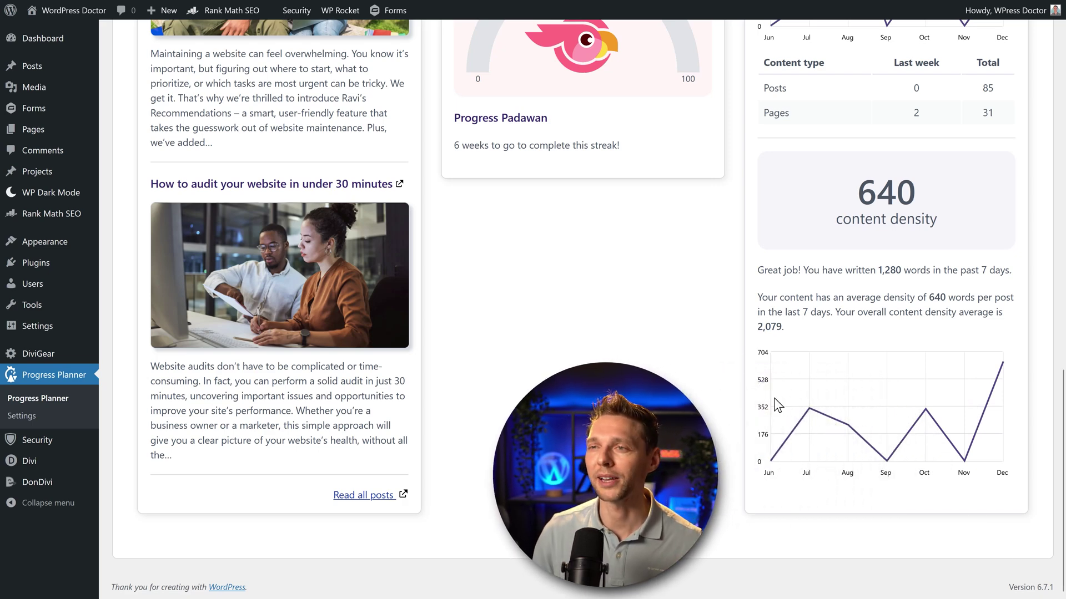
Return to the top and open Settings to view the tracked post types
scroll(655, 413, up, 3)
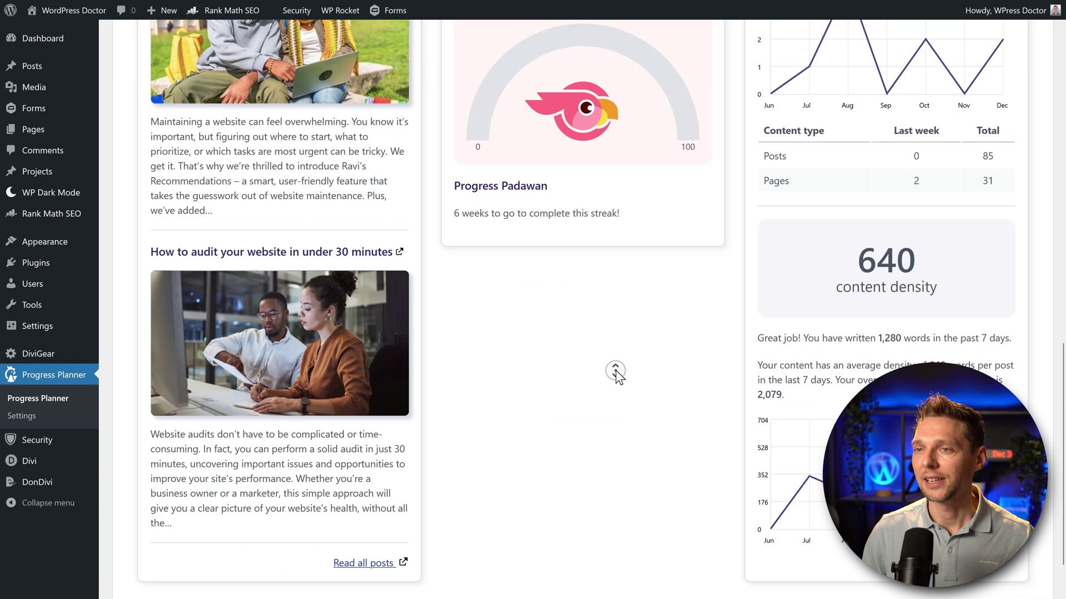
scroll(616, 370, up, 1)
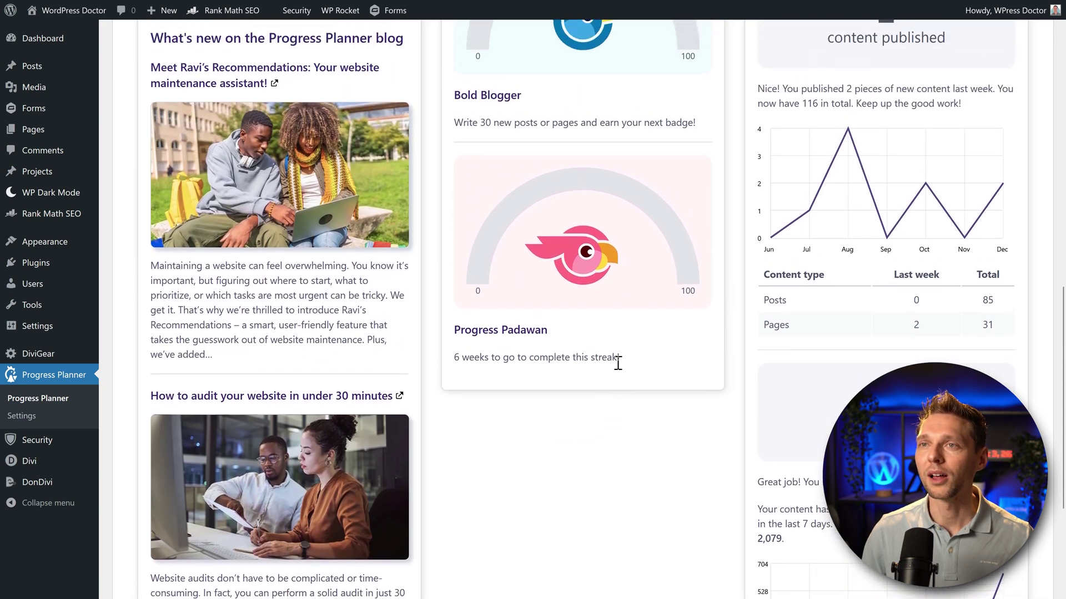
scroll(532, 278, up, 10)
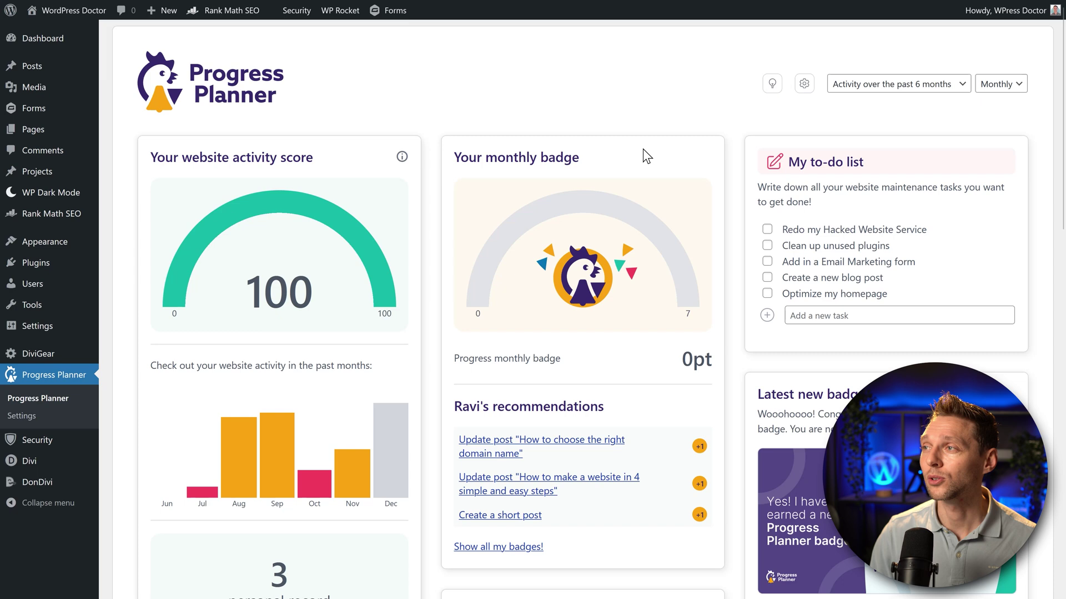
click(804, 83)
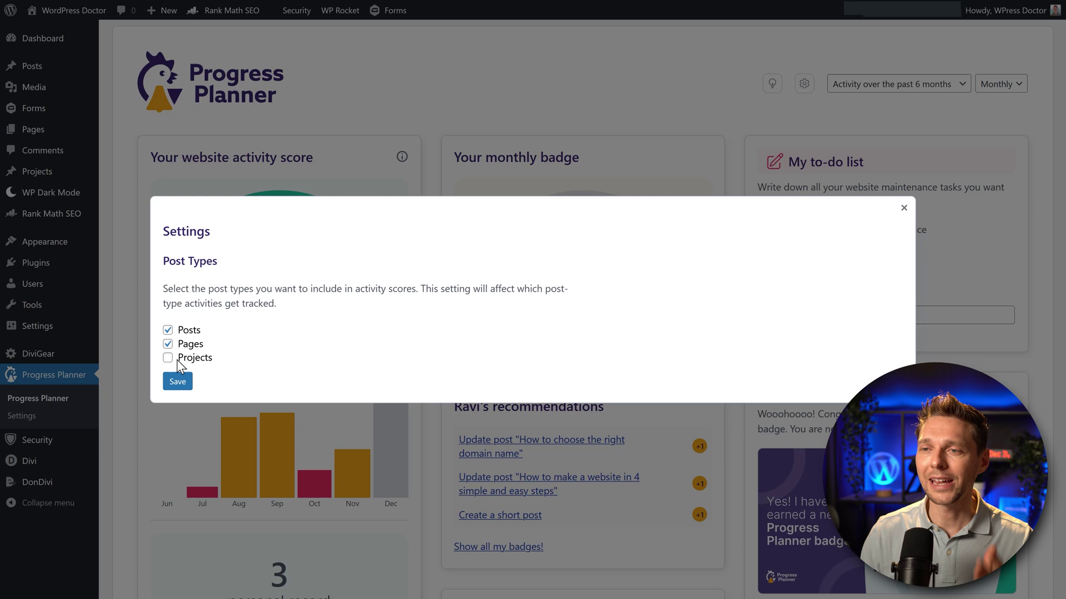
Close Settings unchanged and switch the activity chart to the past 12 months
click(903, 211)
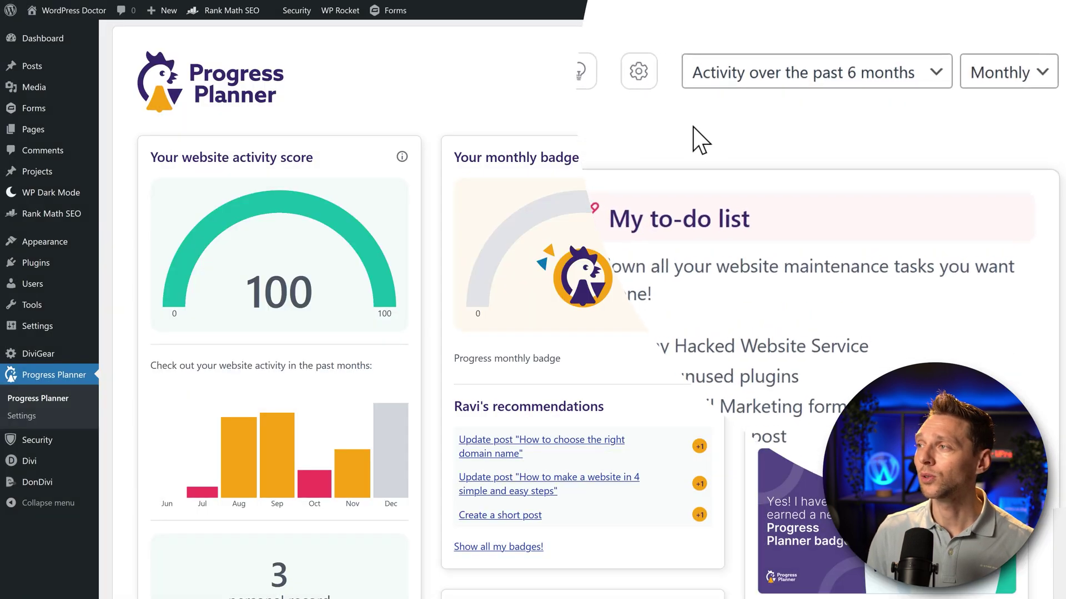
click(747, 81)
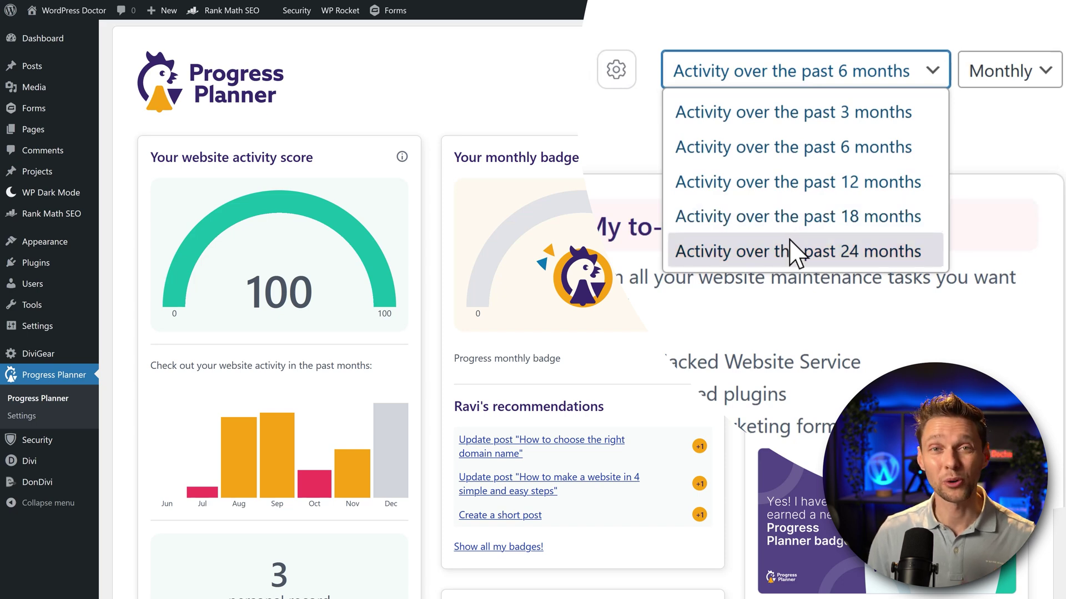
click(798, 182)
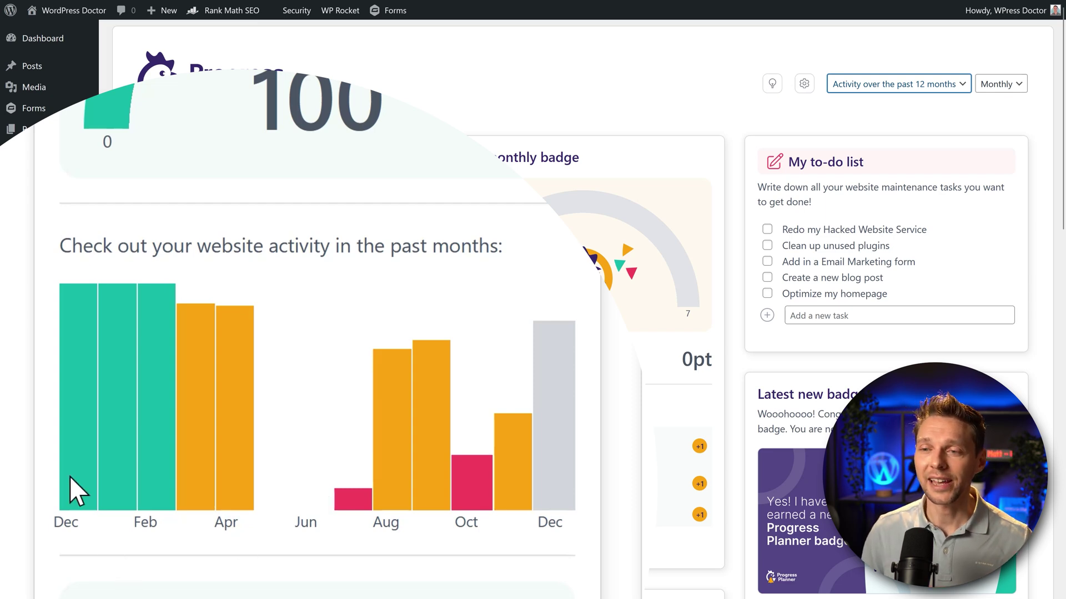
mouse_move(73, 441)
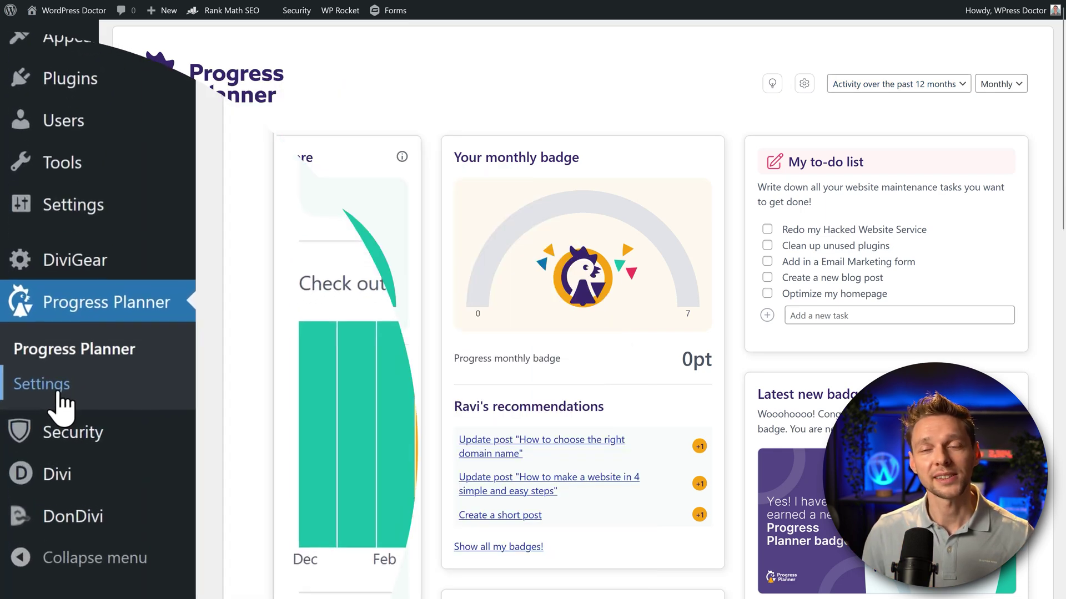
In Progress Planner settings, mark About Us as existing and map it to Bio
click(60, 392)
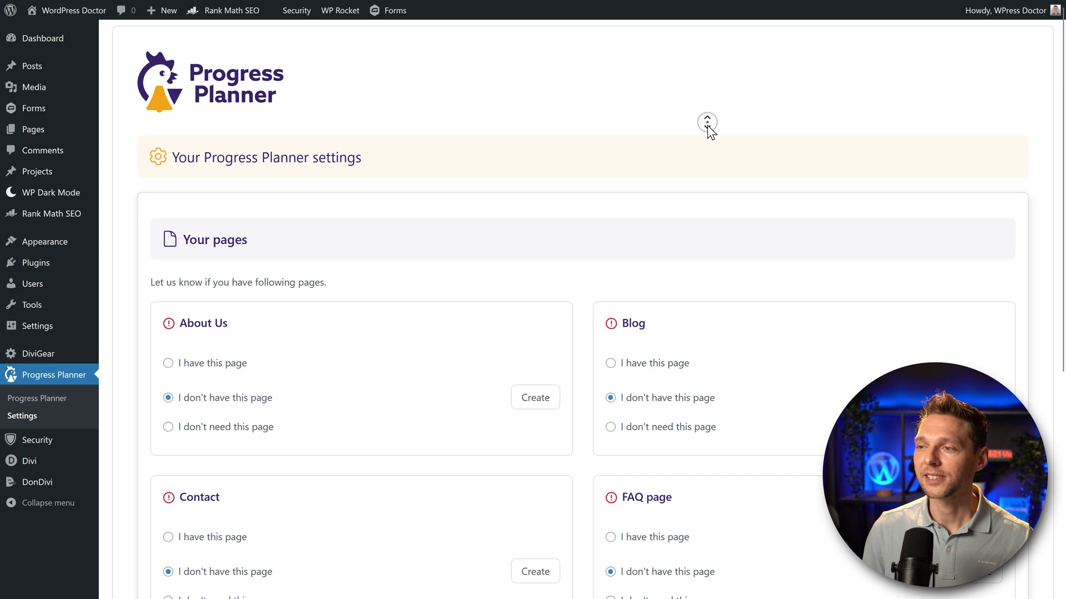
scroll(707, 128, down, 2)
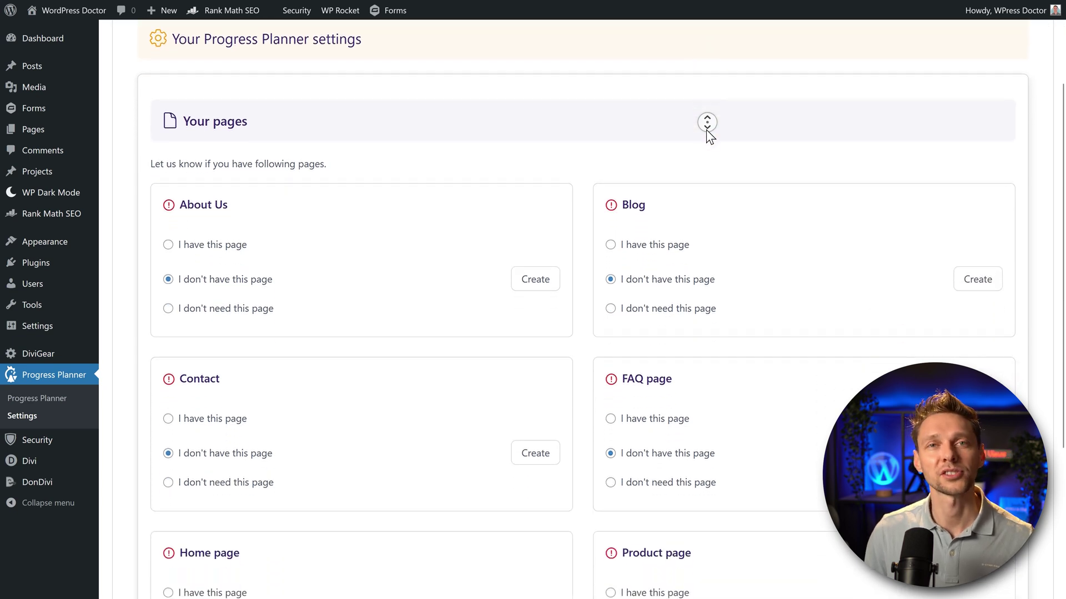
middle_click(706, 131)
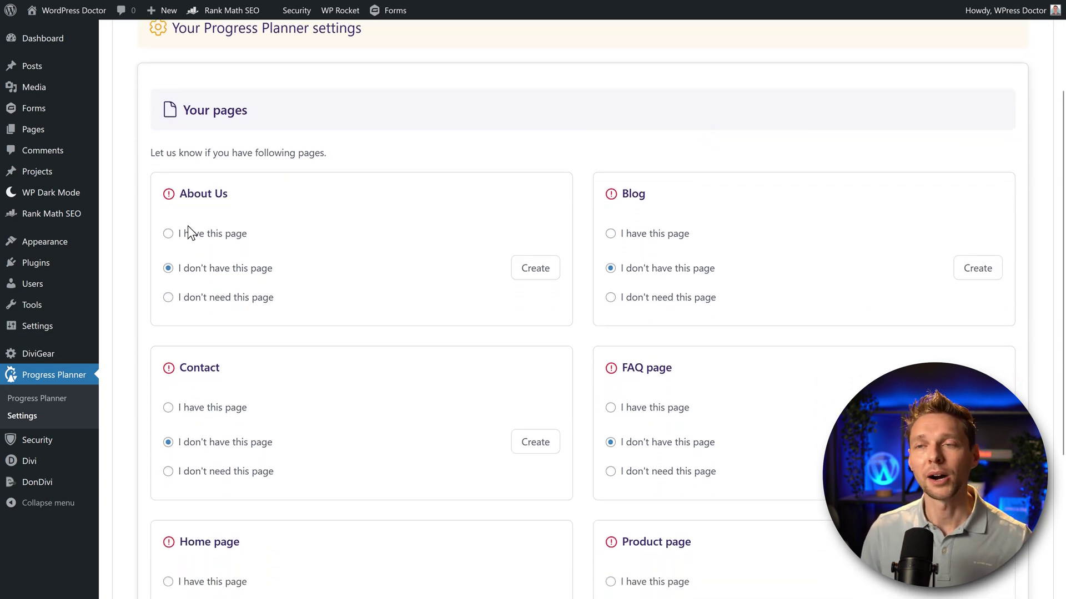
click(167, 233)
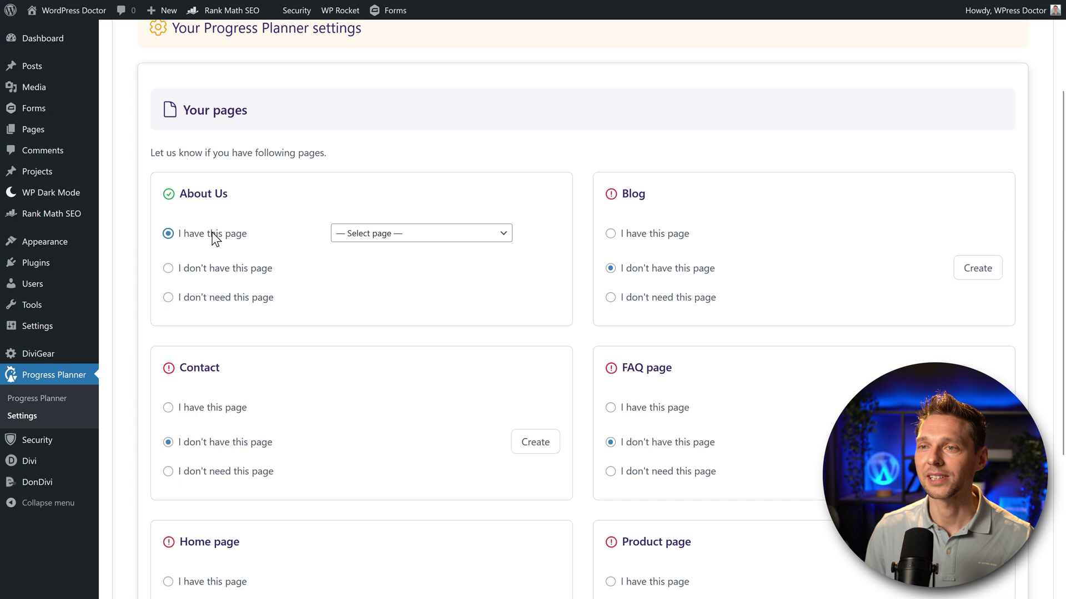
click(394, 238)
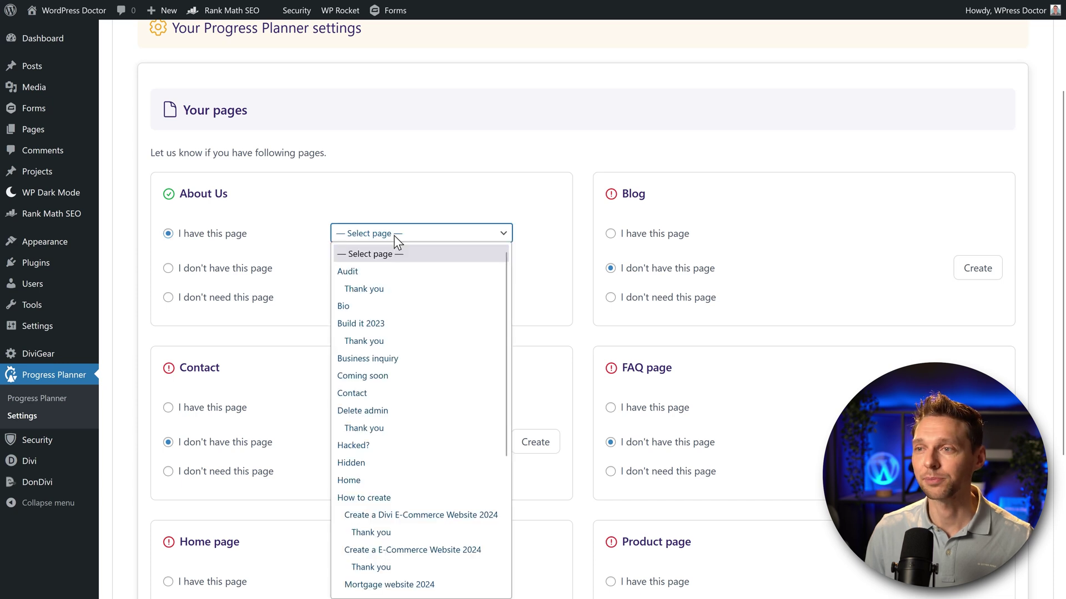
click(352, 307)
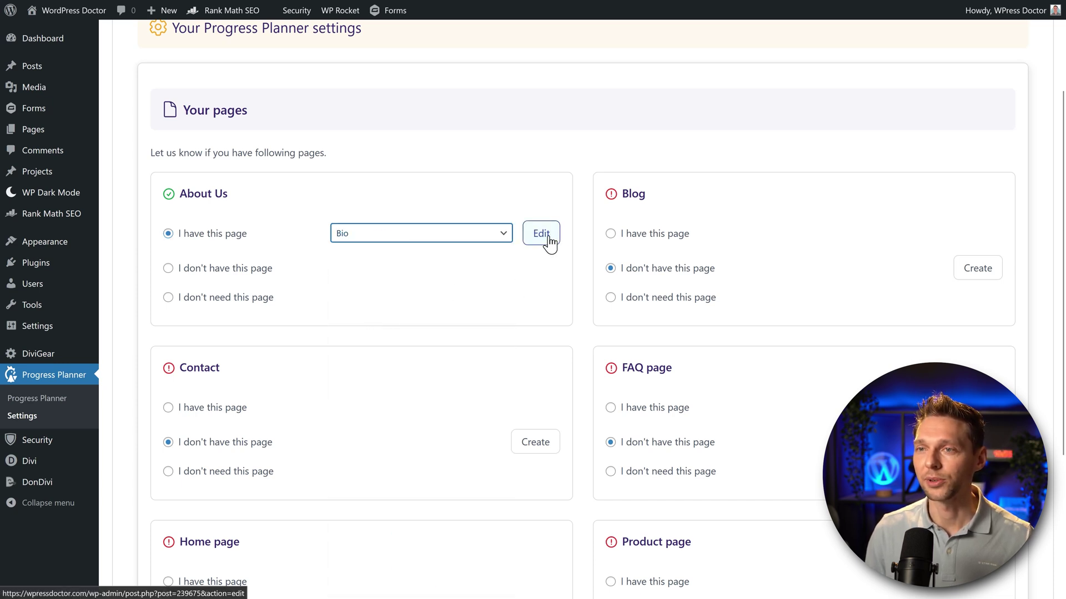
click(500, 255)
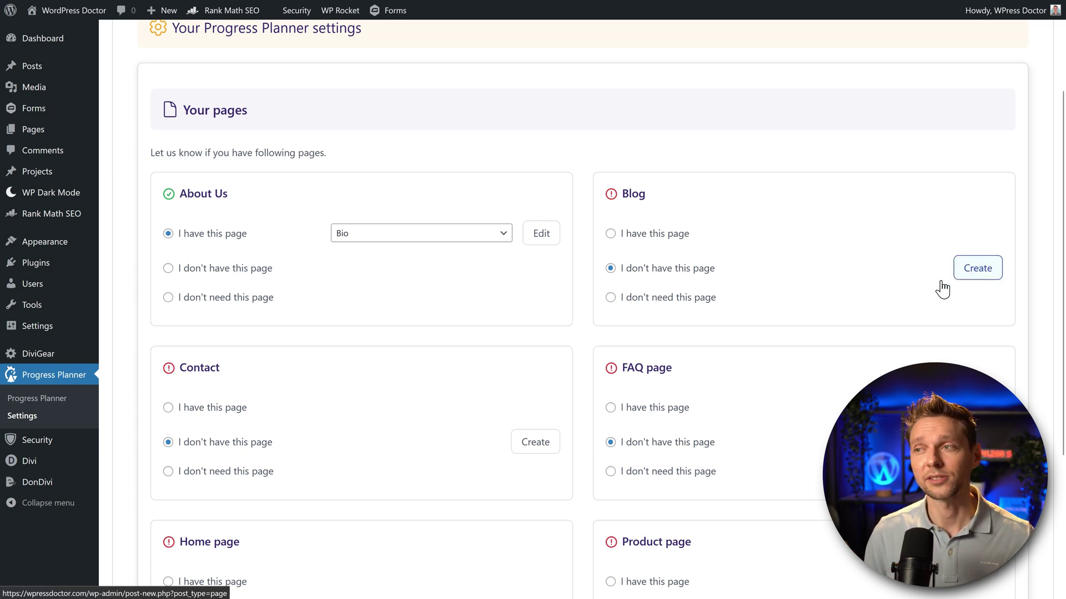
Toggle Blog to not needed, then back to not having this page
click(610, 299)
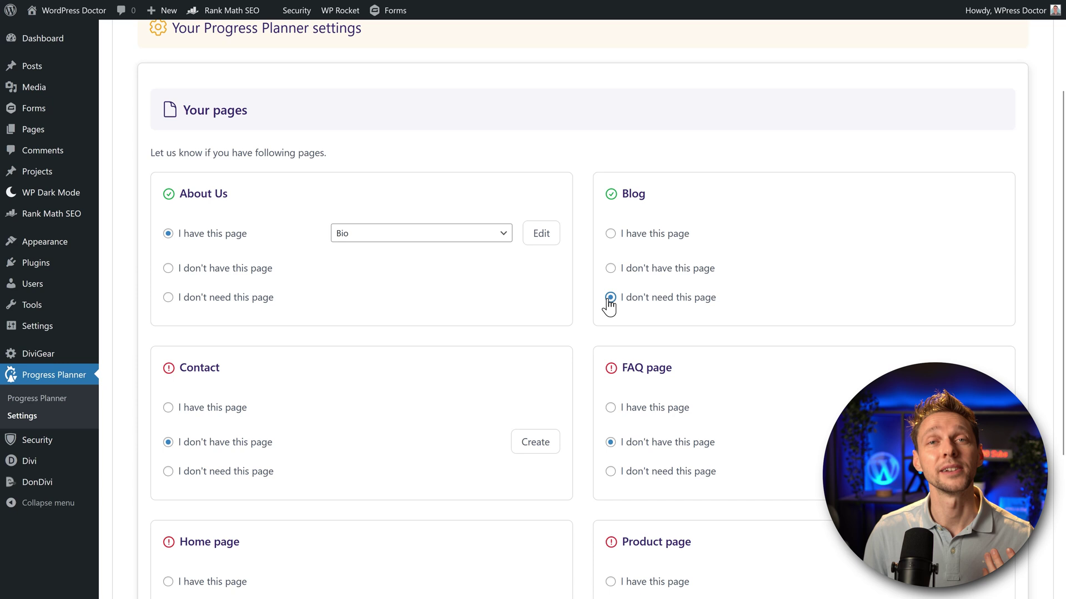
click(610, 268)
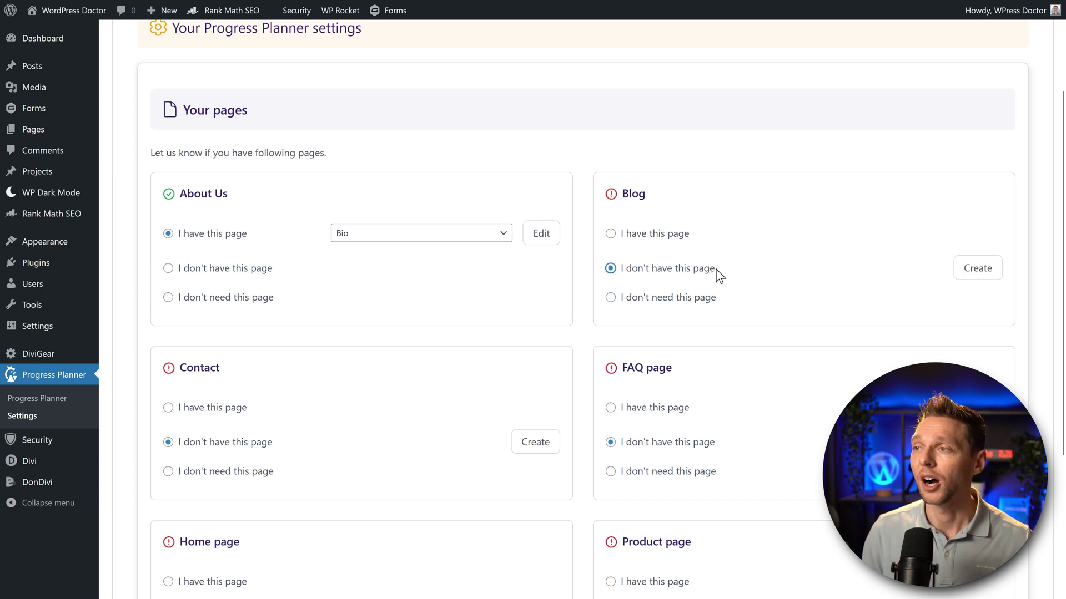
middle_click(737, 268)
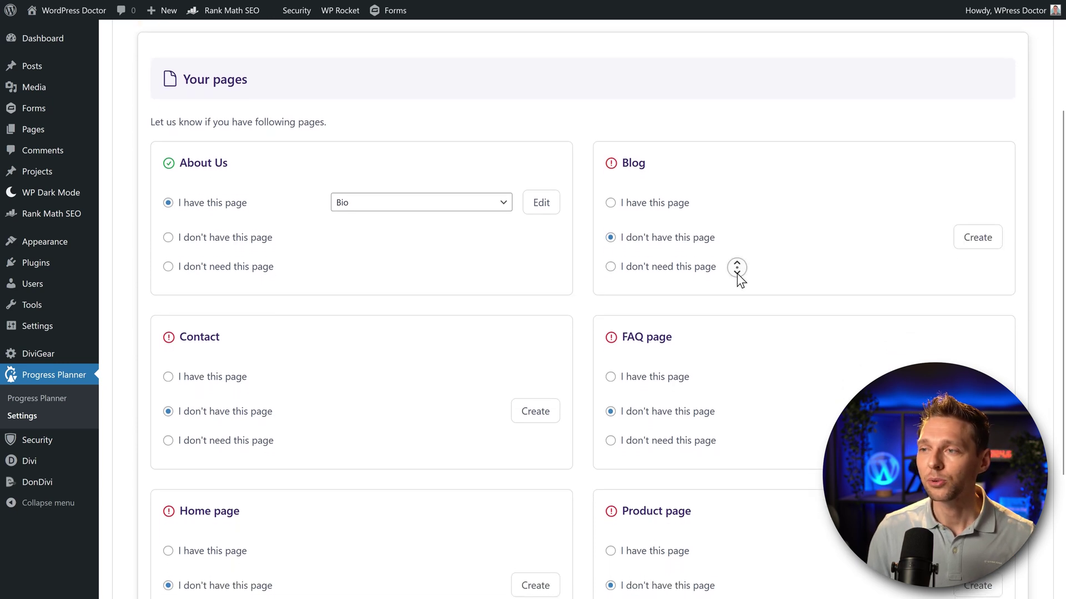
Mark Contact as existing and map it to the Contact page
click(213, 226)
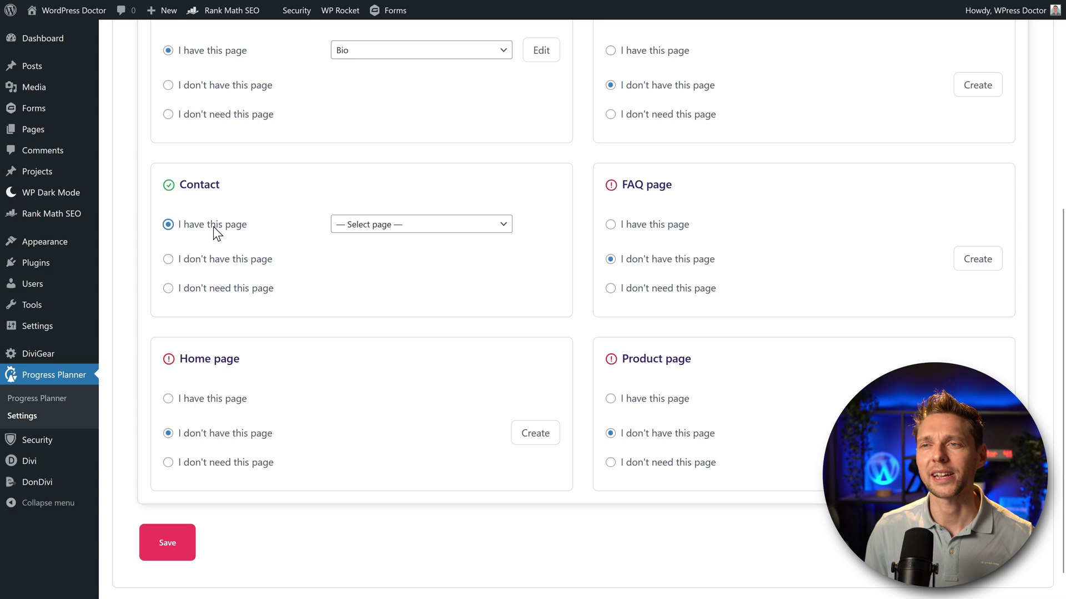
click(371, 228)
click(386, 383)
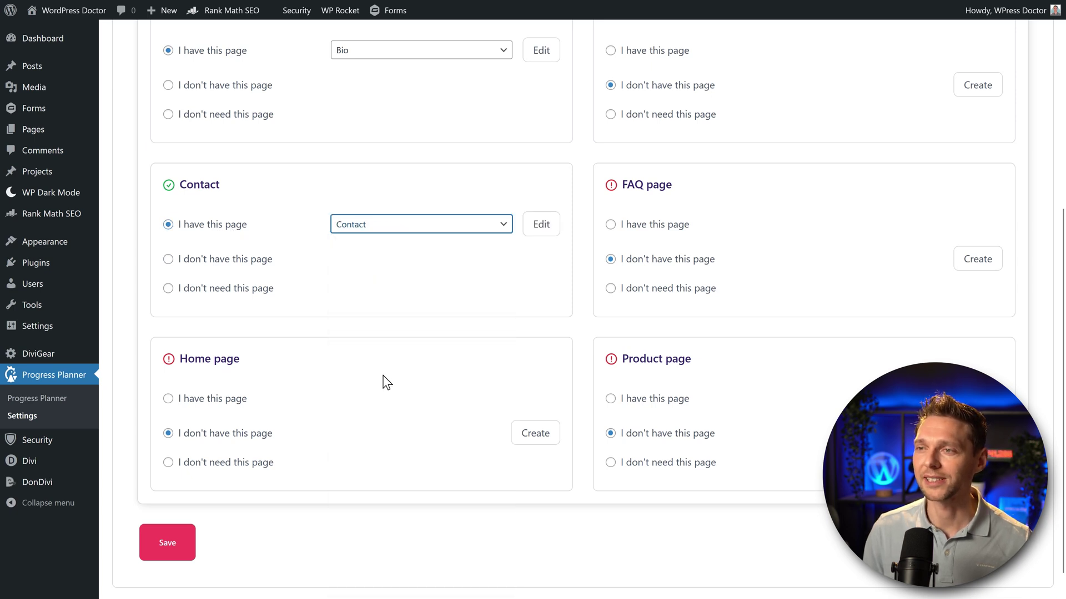
click(400, 321)
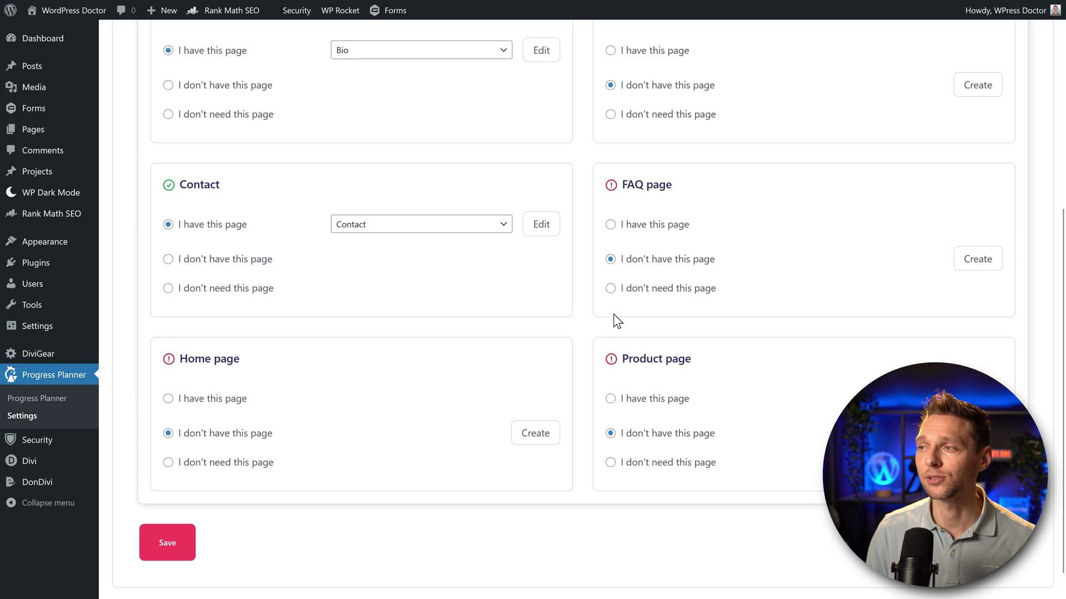
Mark Home page as existing and map it to the Home page
click(168, 399)
click(369, 399)
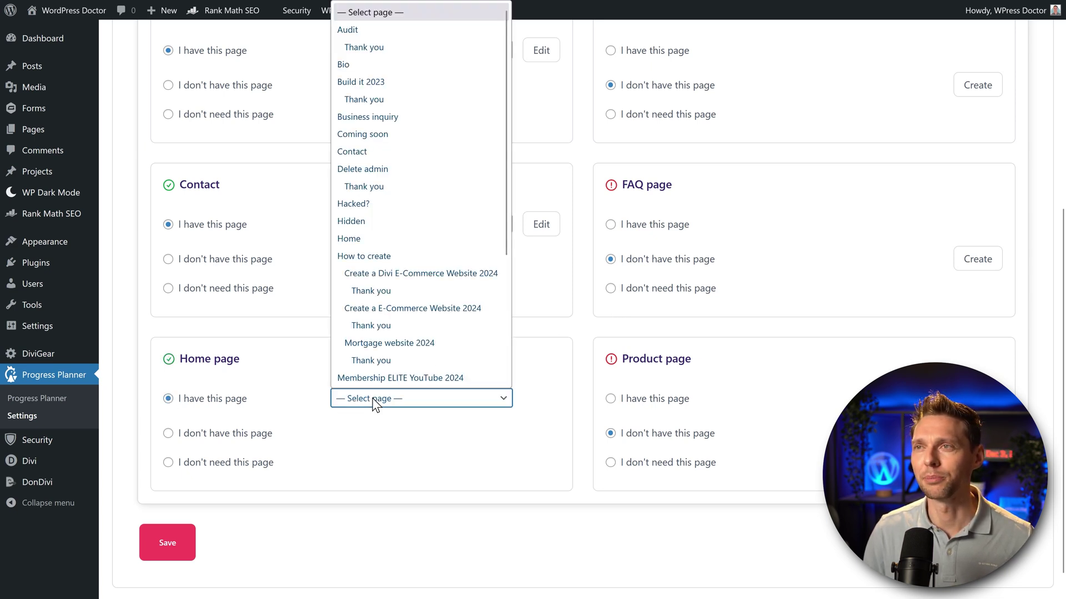
scroll(448, 238, down, 3)
scroll(447, 238, up, 3)
click(373, 240)
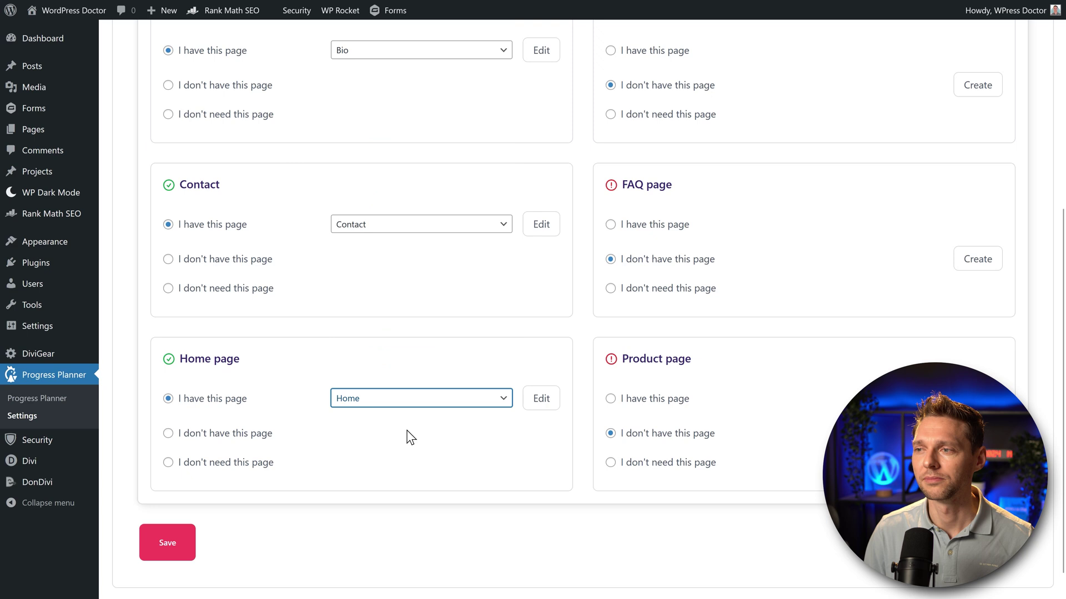
click(411, 437)
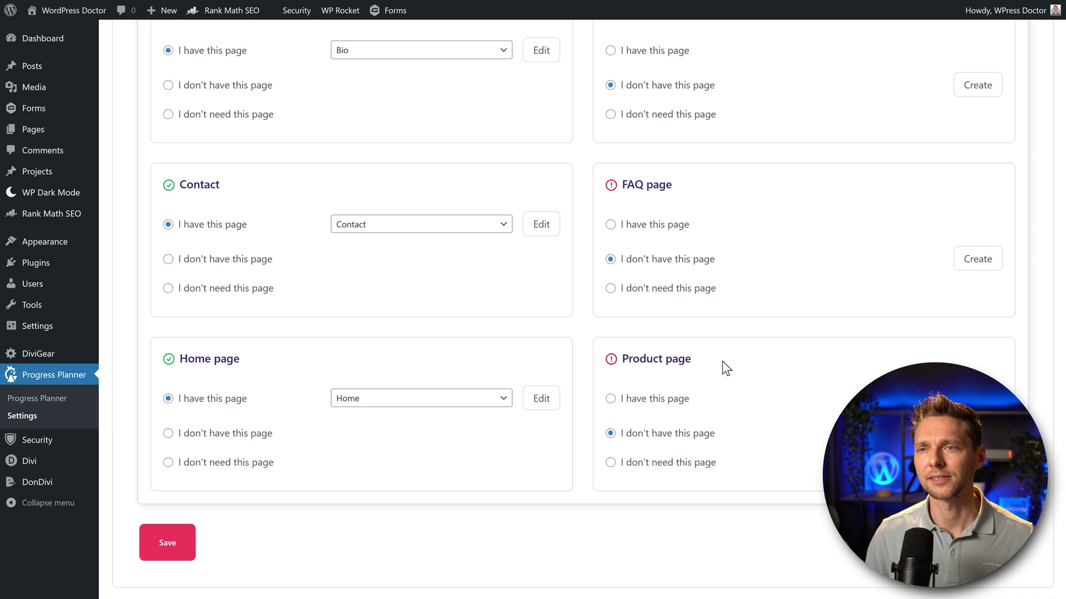
Mark Product page as existing, mapped to 'Hacked?'
click(682, 399)
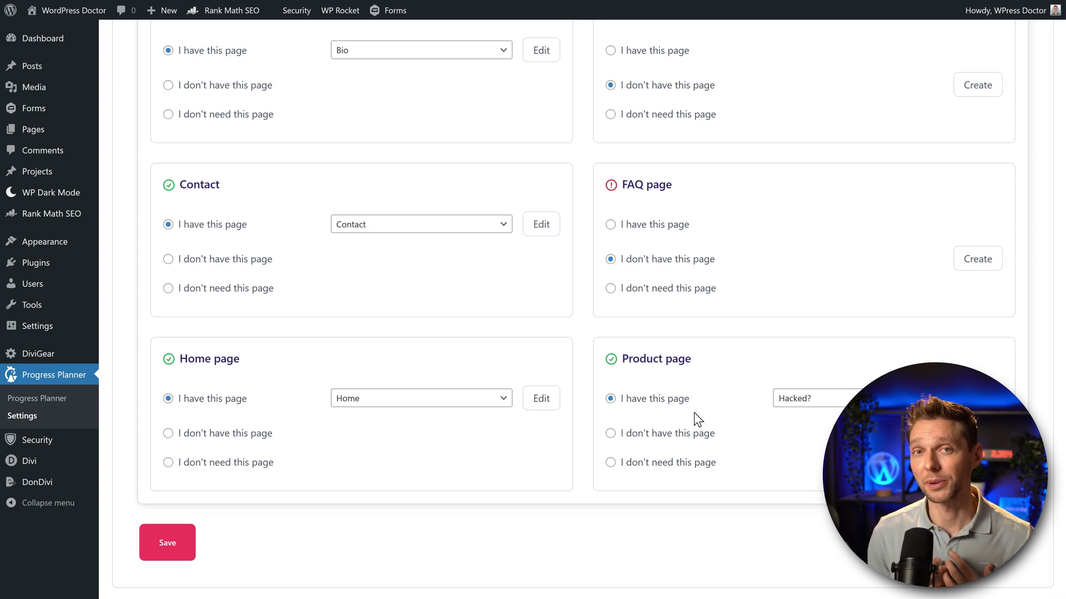
middle_click(720, 370)
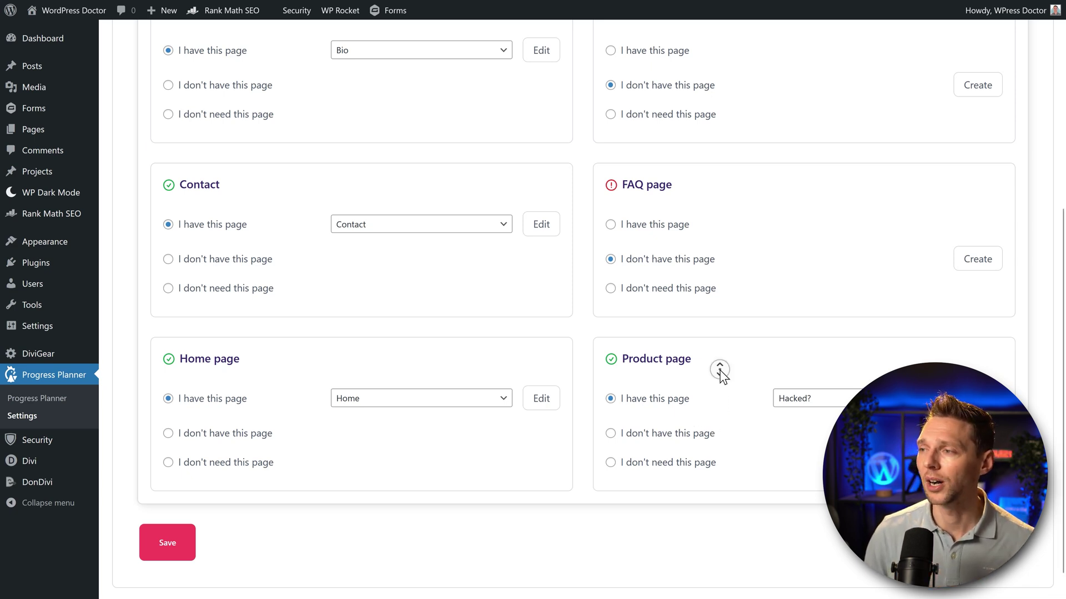
scroll(719, 369, down, 2)
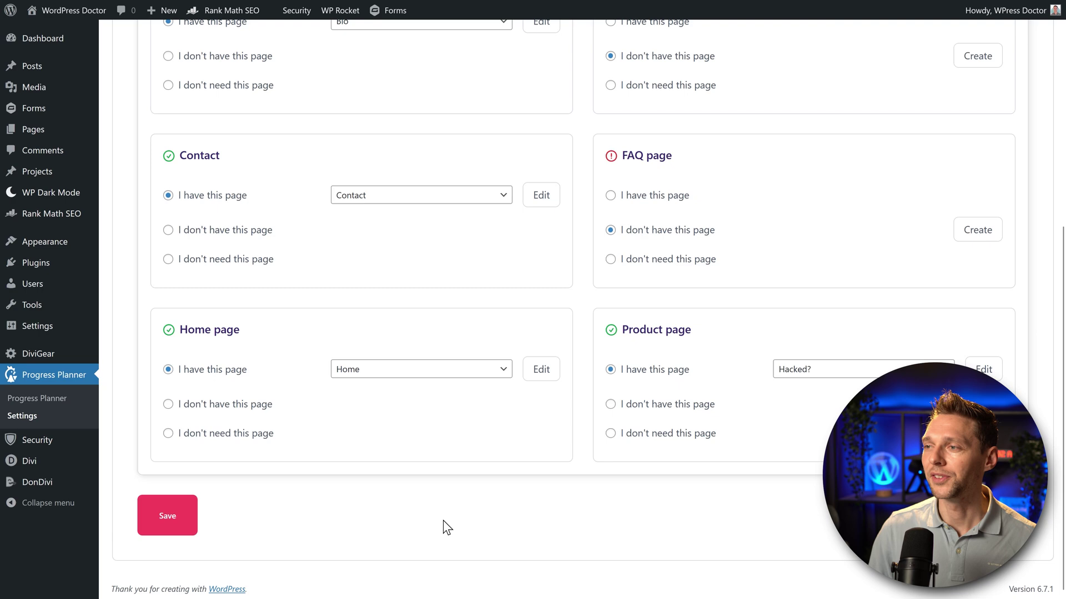
Return to the Progress Planner dashboard and look over its score, badge and lists
click(41, 399)
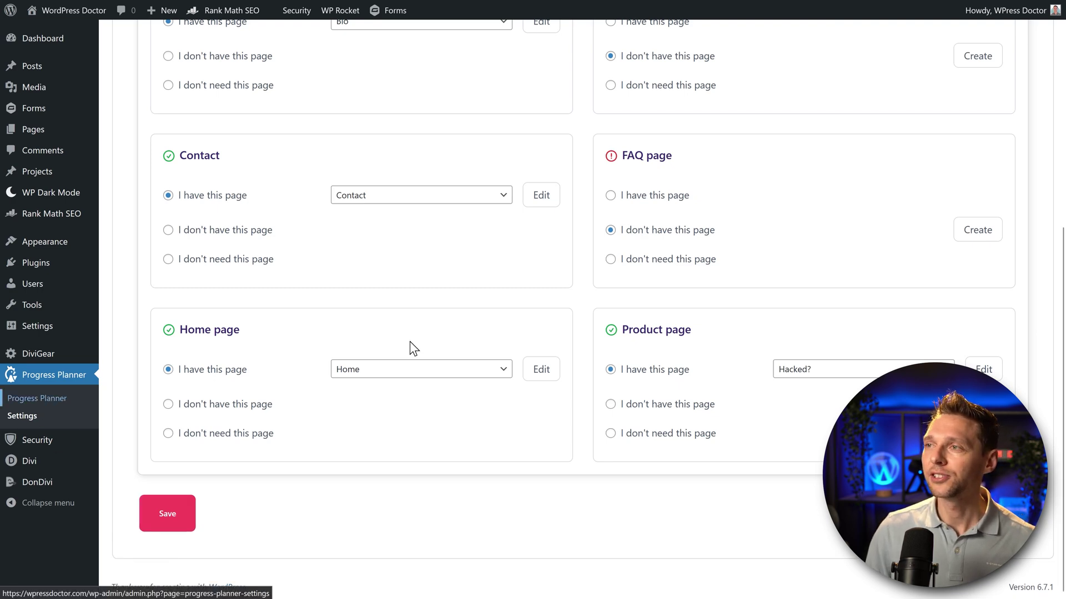
middle_click(694, 95)
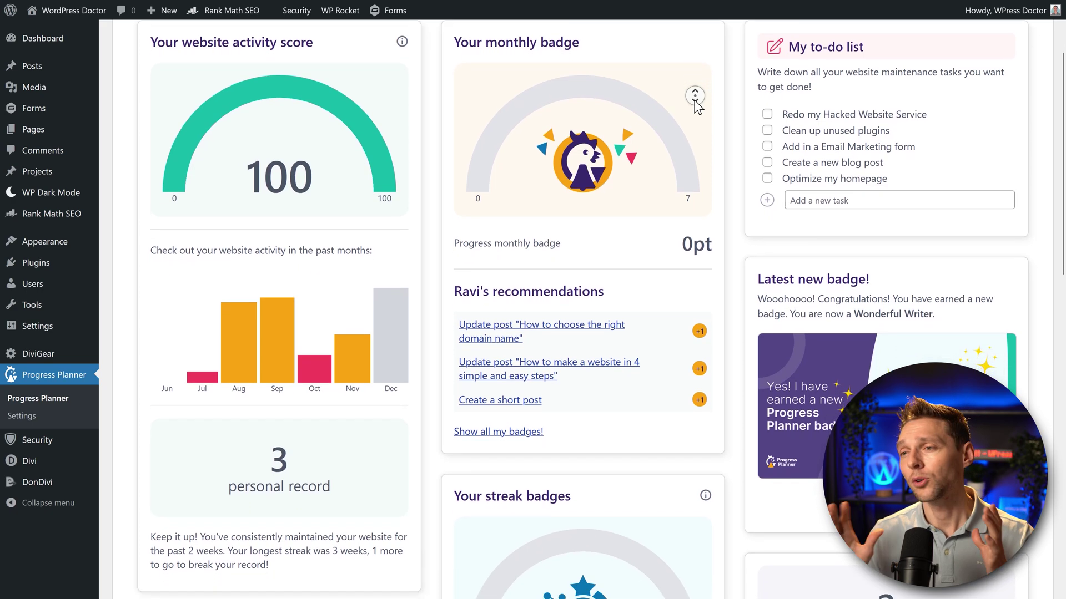
middle_click(711, 123)
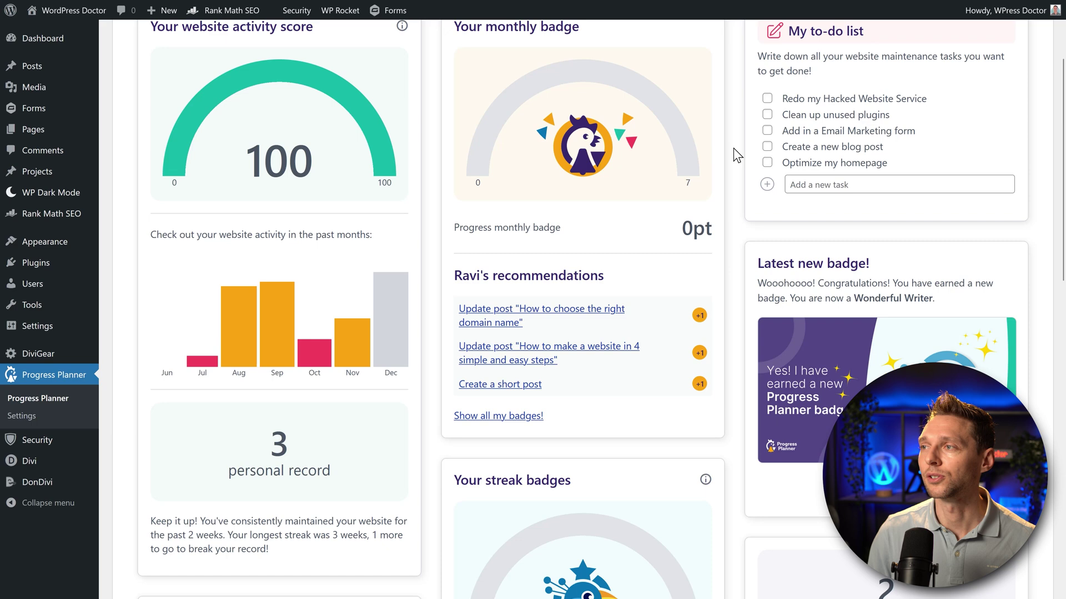
scroll(732, 150, up, 1)
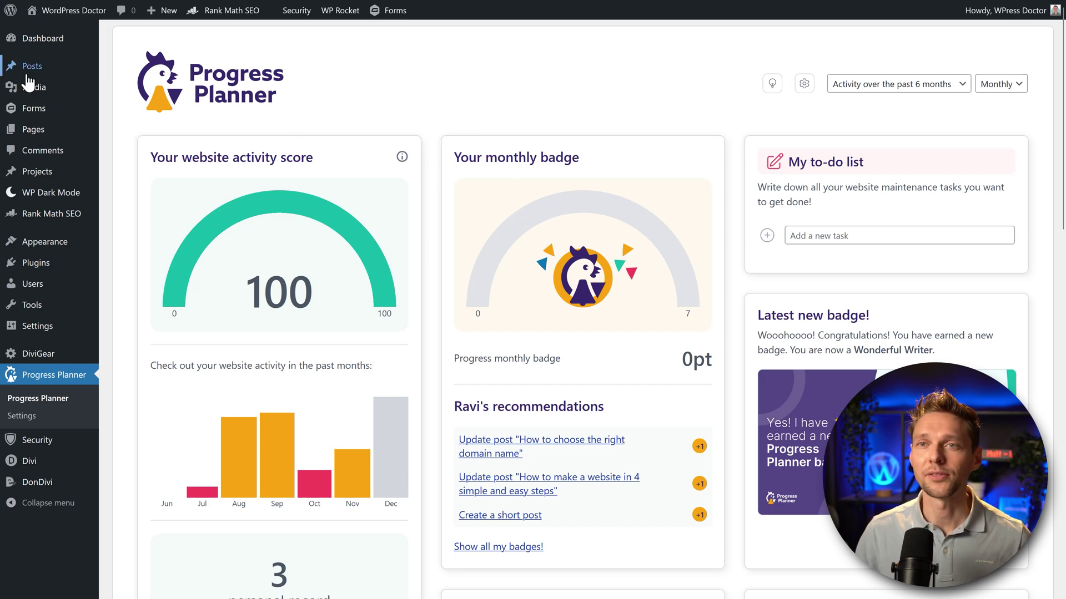
Visit the All Posts list, then go to the WordPress Dashboard
mouse_move(28, 71)
click(128, 68)
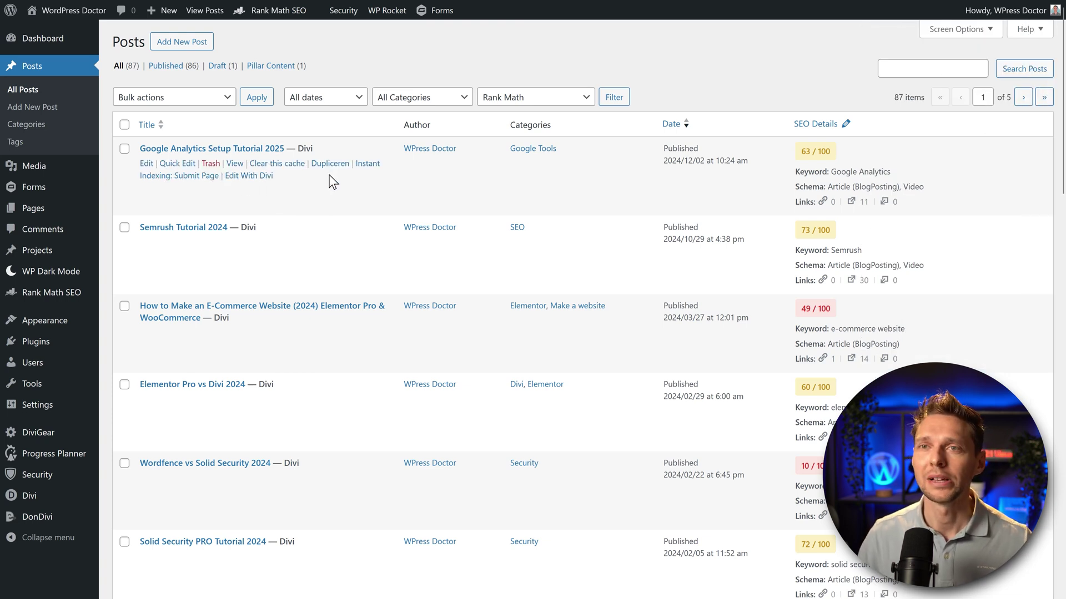
mouse_move(56, 454)
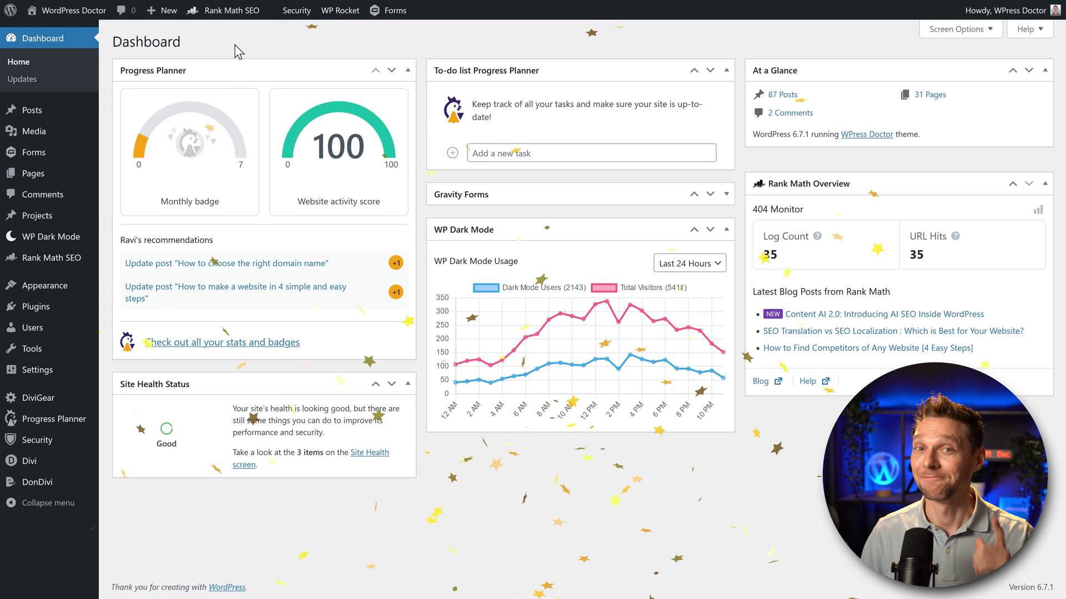
Open the domain-name update recommendation in Progress Planner and edit that post
mouse_move(68, 429)
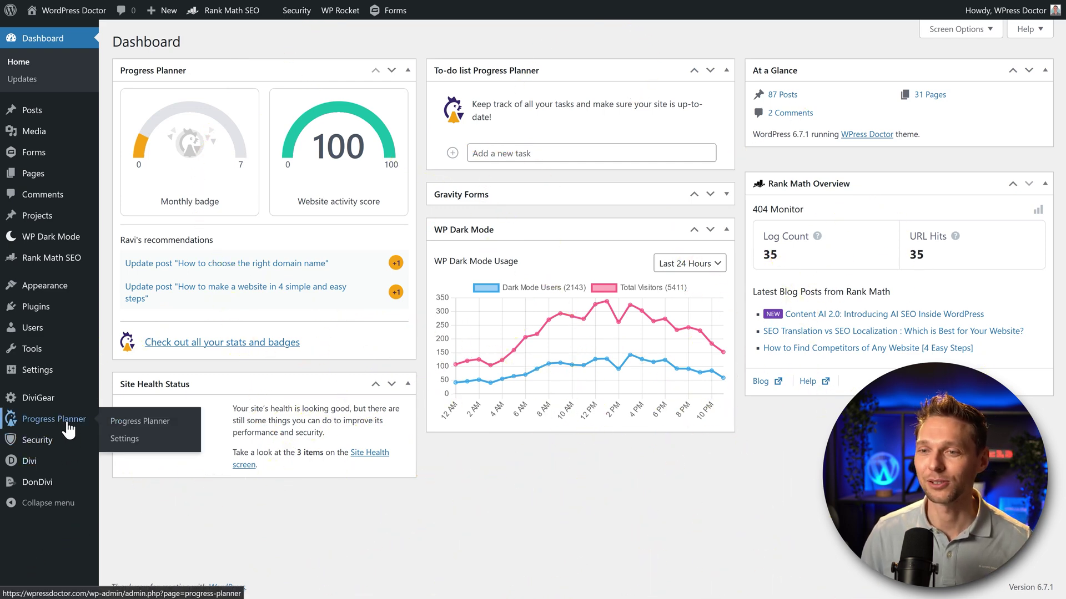
click(126, 422)
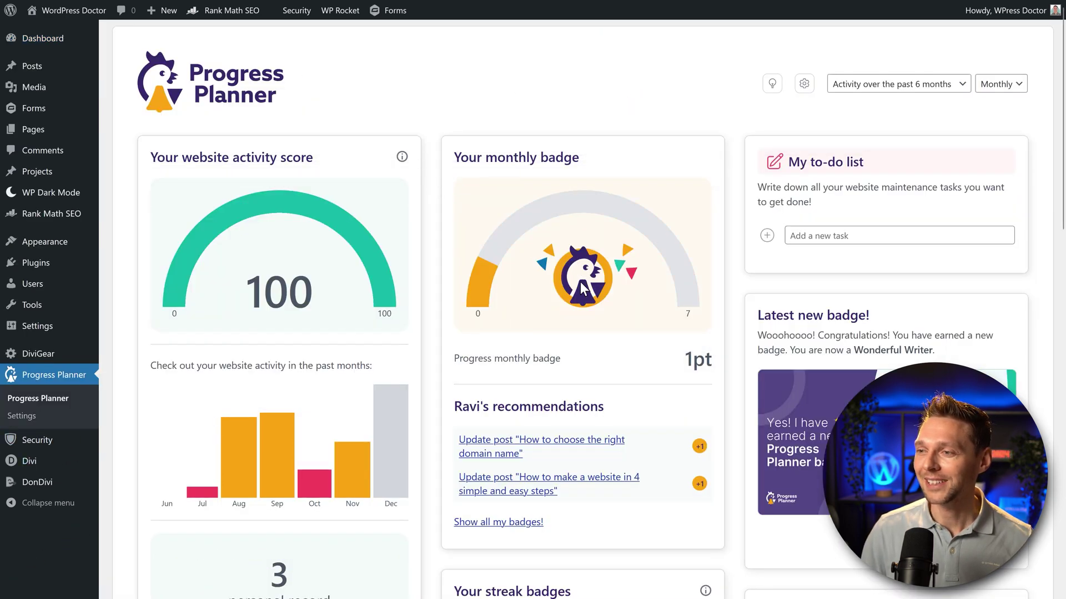
mouse_move(521, 447)
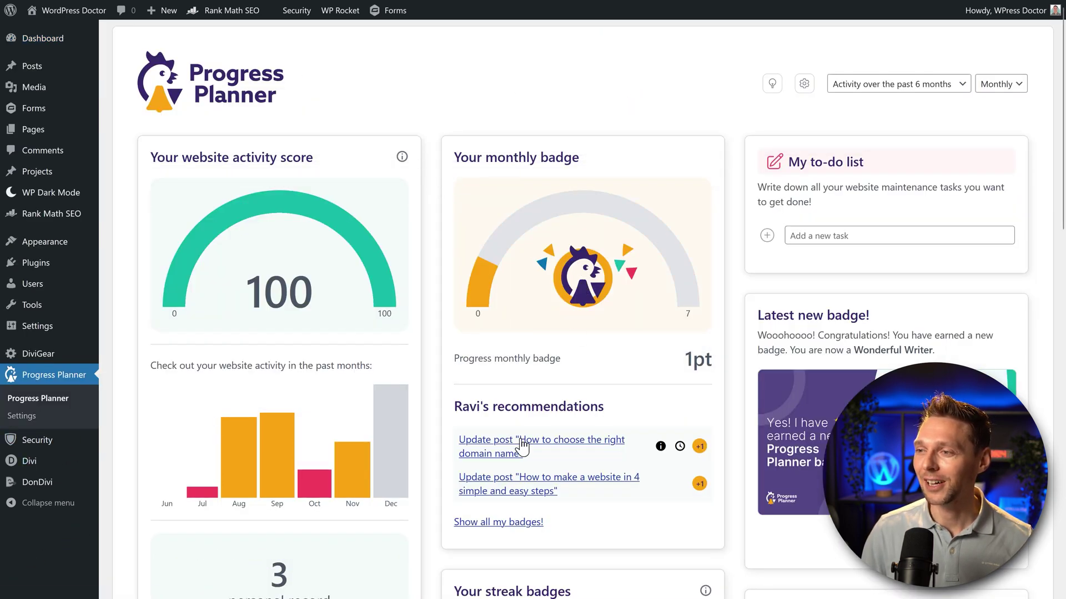
click(660, 446)
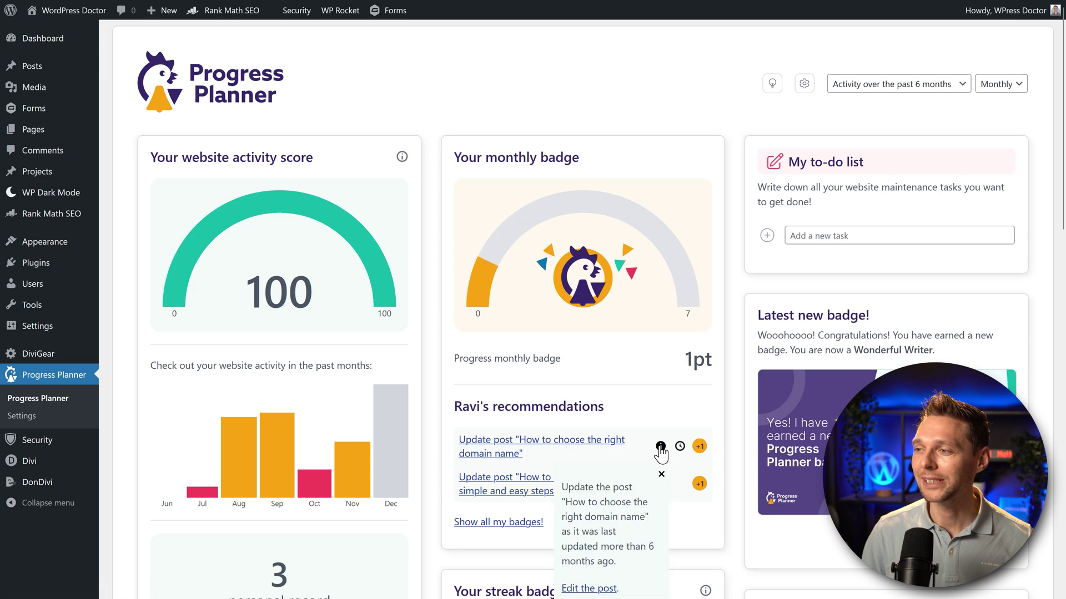
click(589, 588)
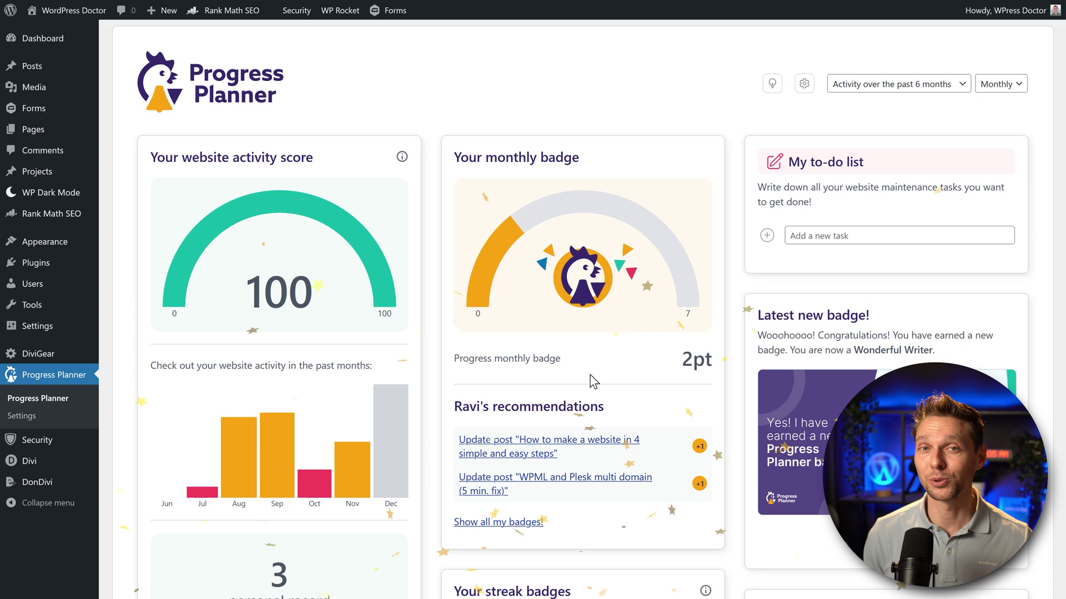
mouse_move(657, 471)
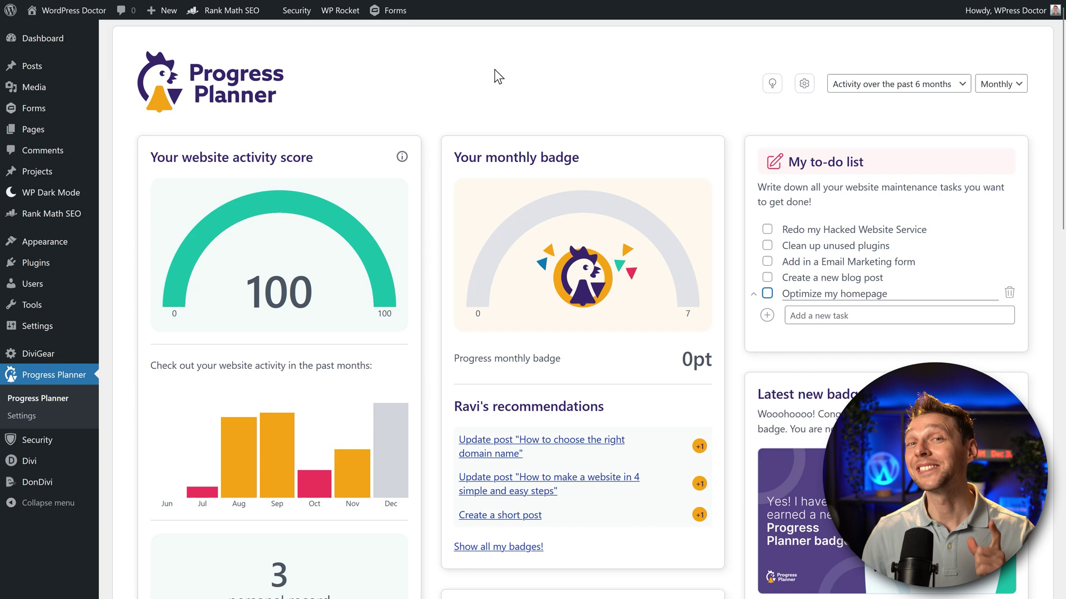
On the main Dashboard, move Progress Planner to the top of the left column and the To-do list widget to the top of the middle column
click(41, 38)
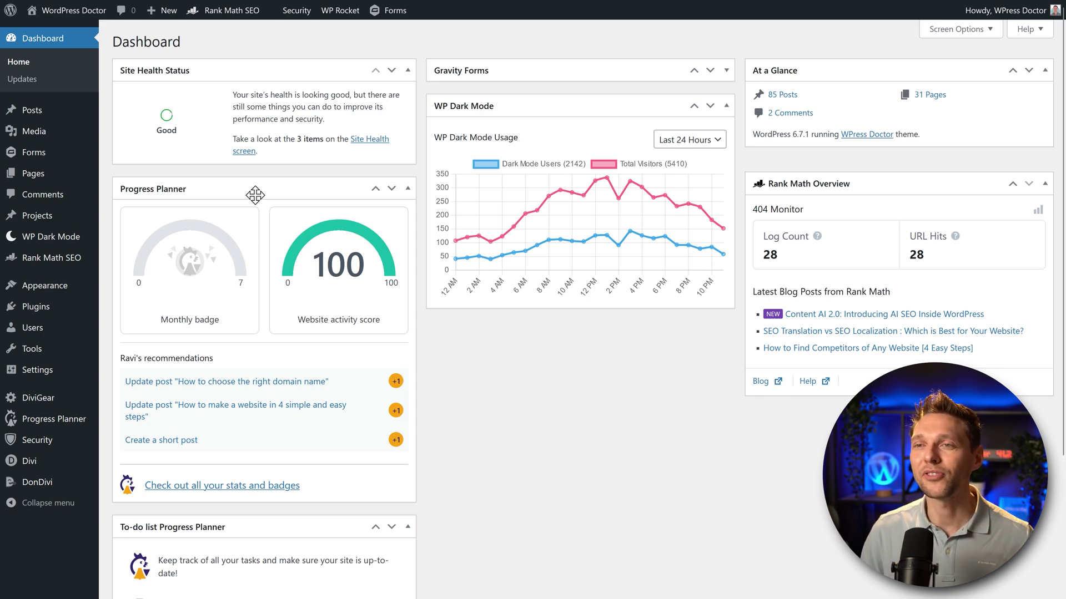
drag(258, 190, 240, 78)
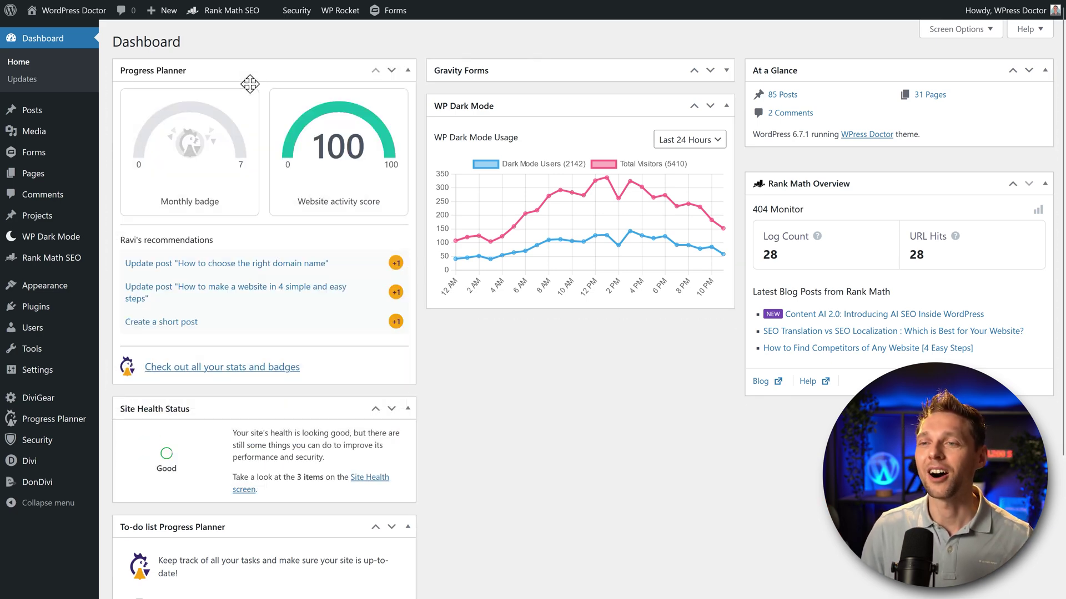
drag(205, 525, 513, 73)
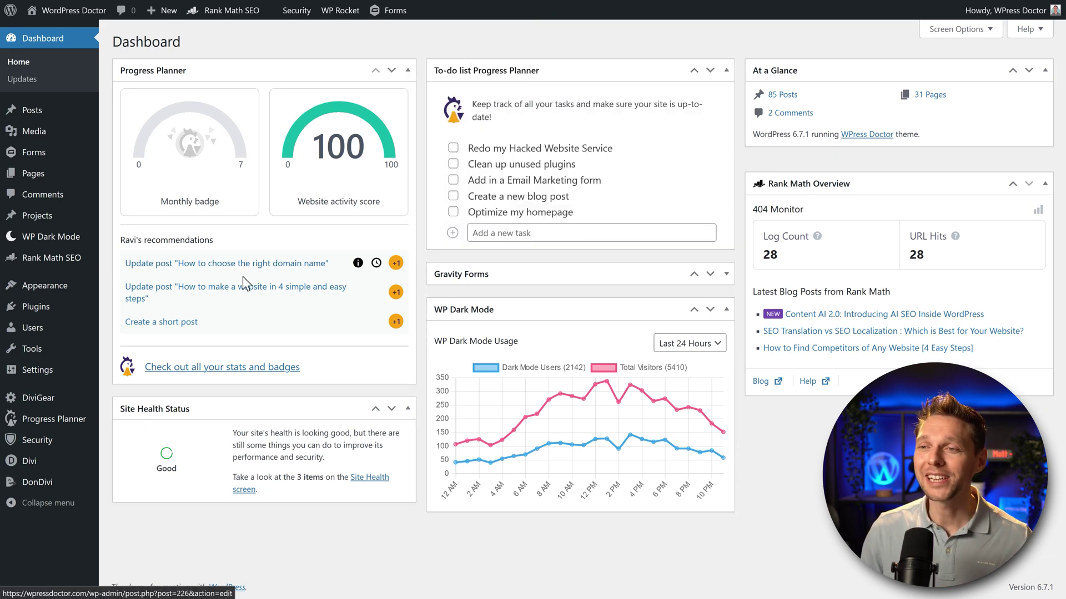